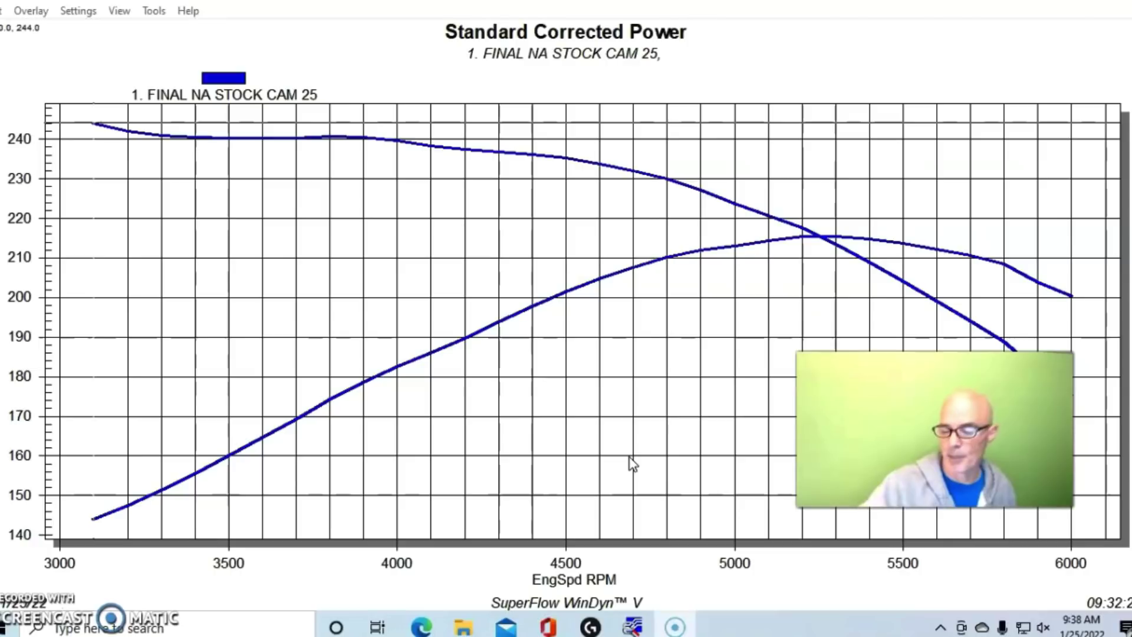
- Read the peak power and the torque around 3700 RPM on the 1. FINAL NA STOCK CAM 25 curves
left_click(839, 241)
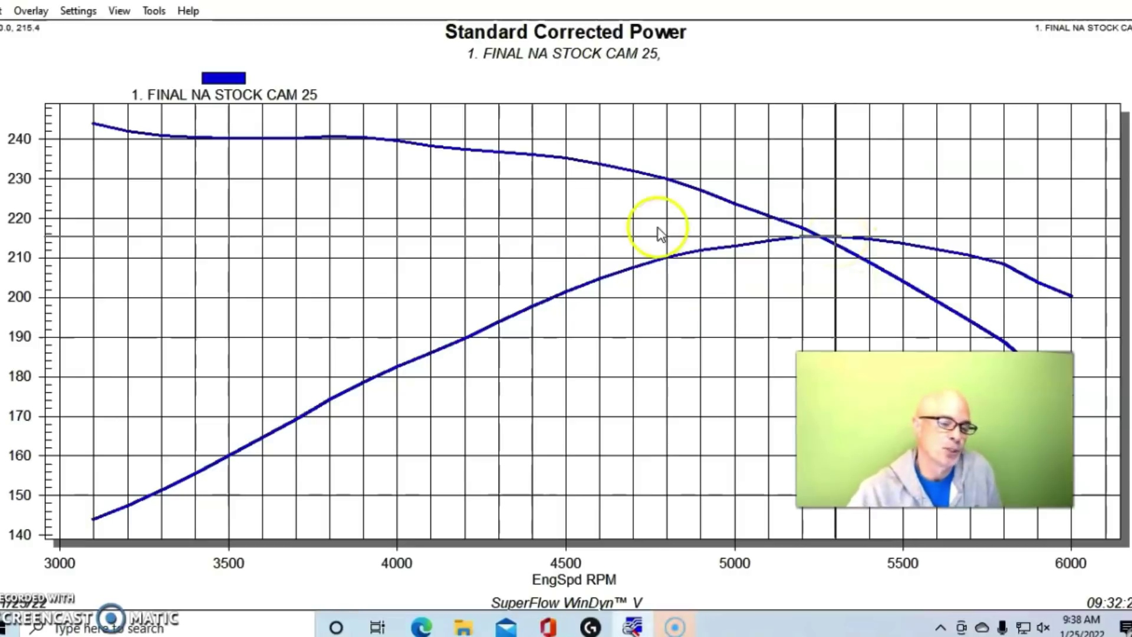
left_click(302, 147)
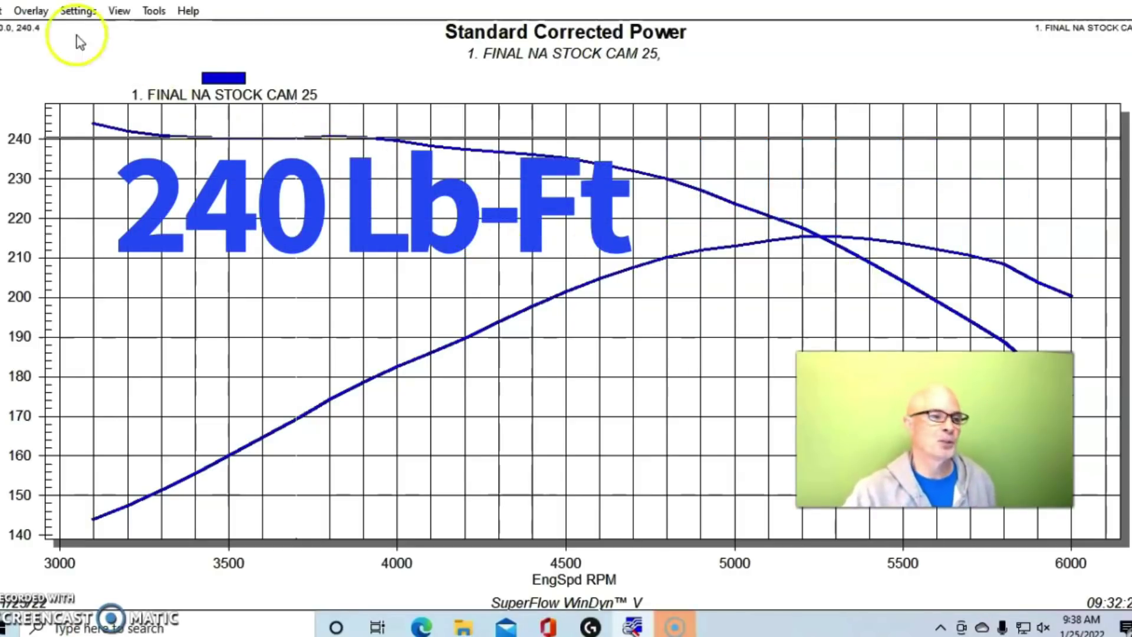
left_click(31, 10)
left_click(52, 31)
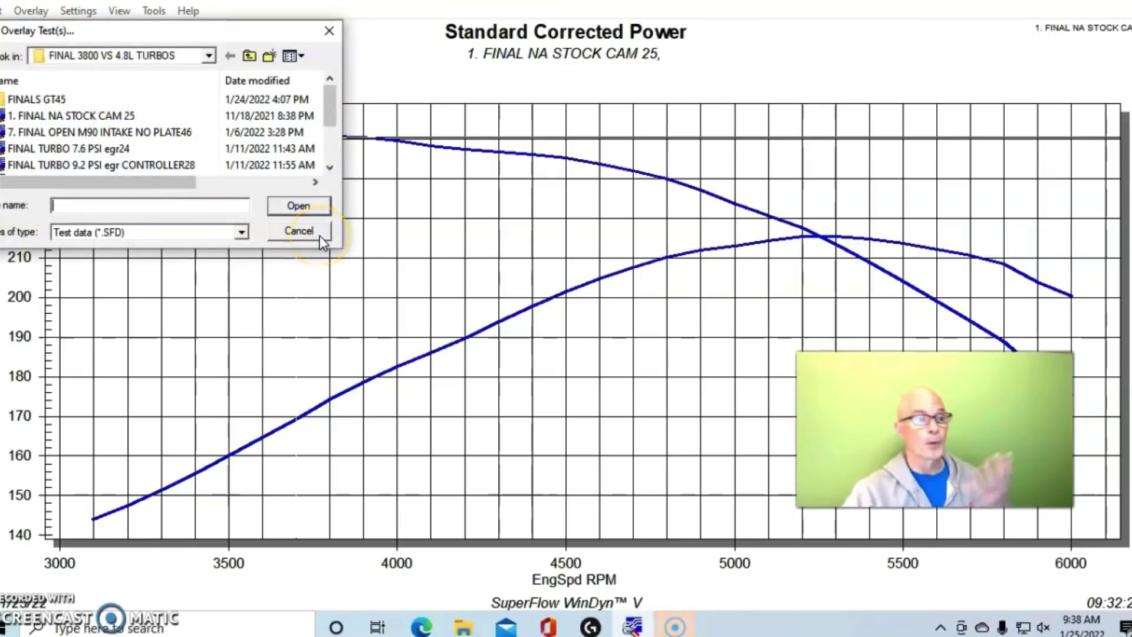
left_click(329, 30)
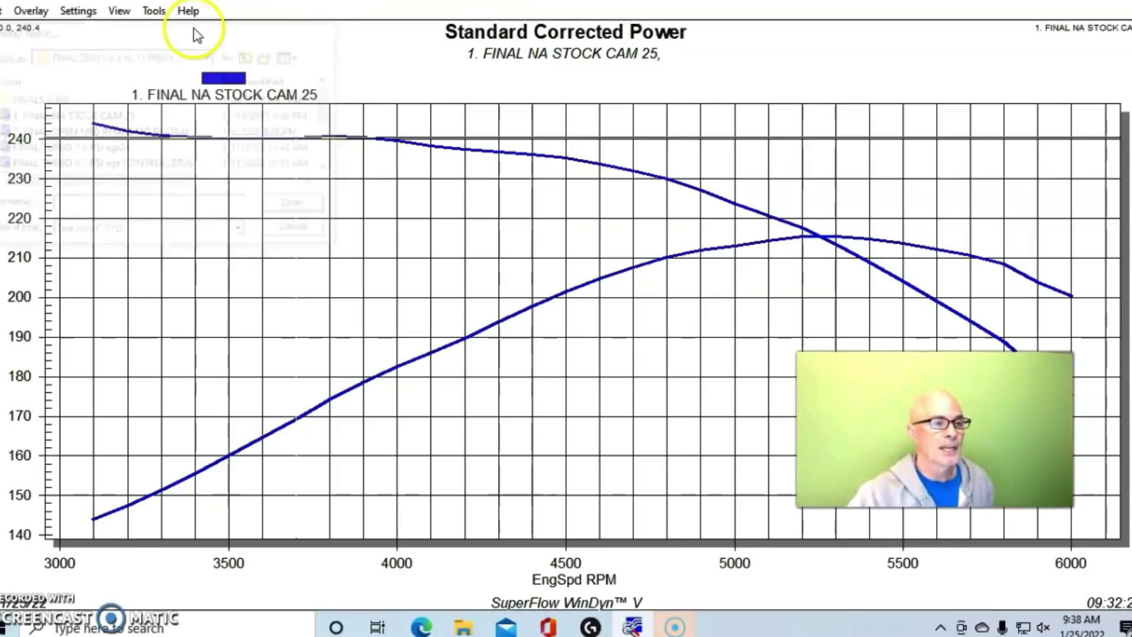
- Overlay the 2. Final STOCK 4.8L test and read its peak power and torque against the 1. FINAL NA STOCK CAM 25 power peak
left_click(31, 11)
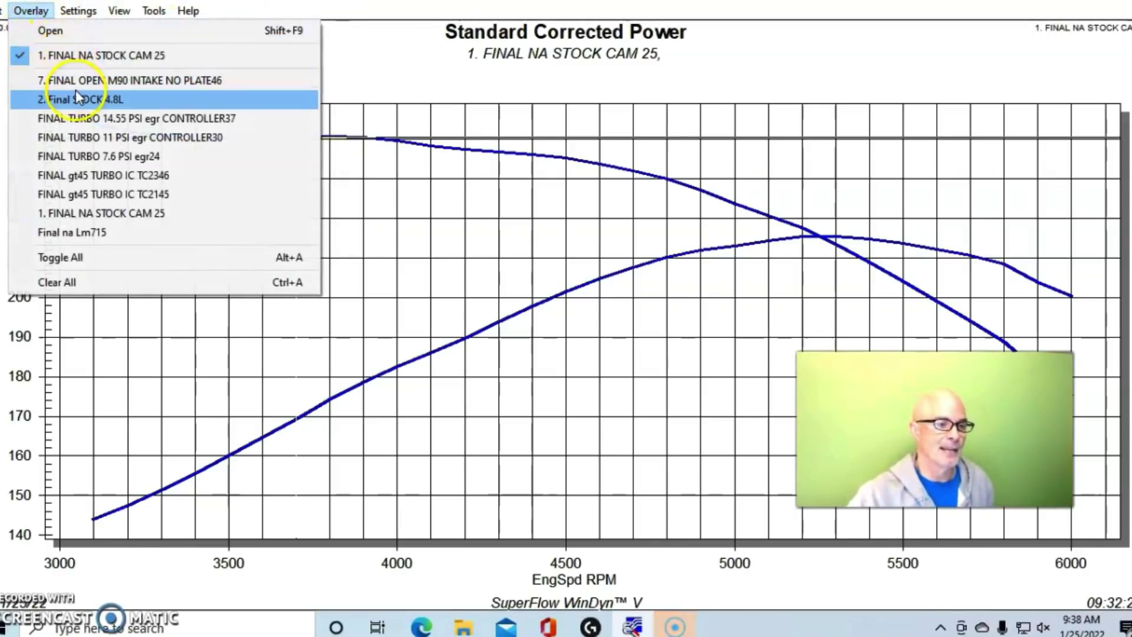
left_click(79, 100)
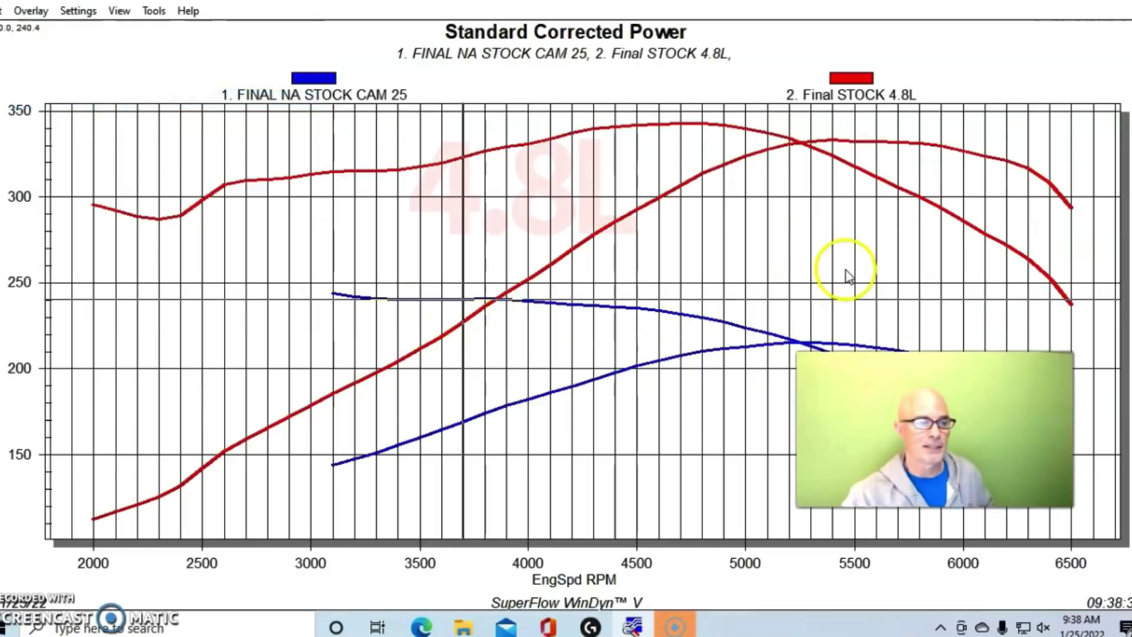
left_click(854, 142)
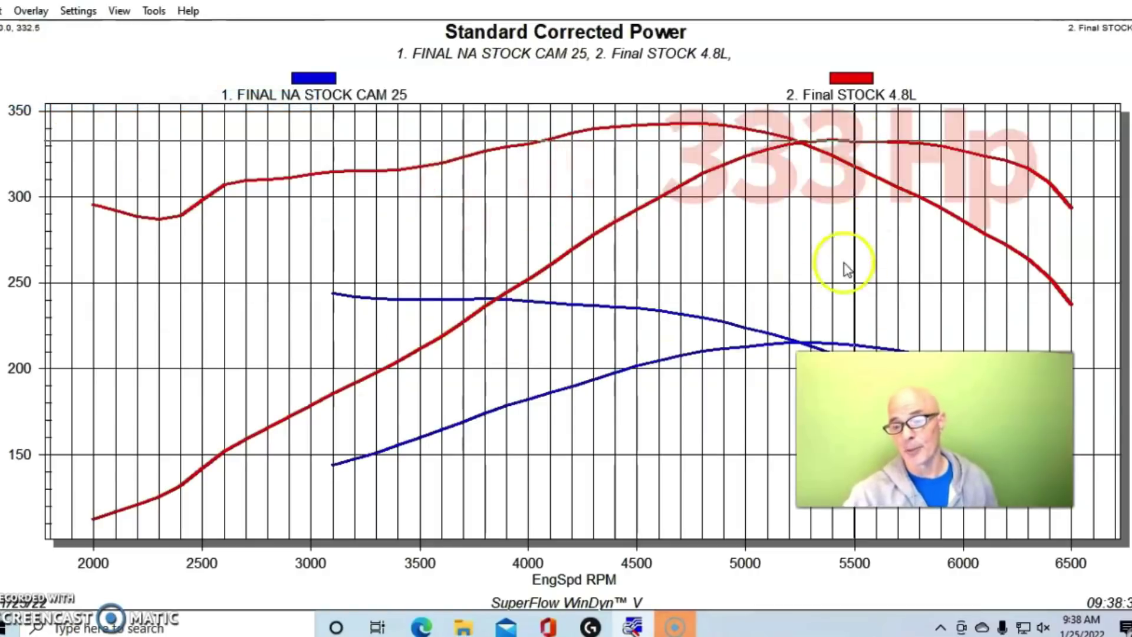
left_click(811, 335)
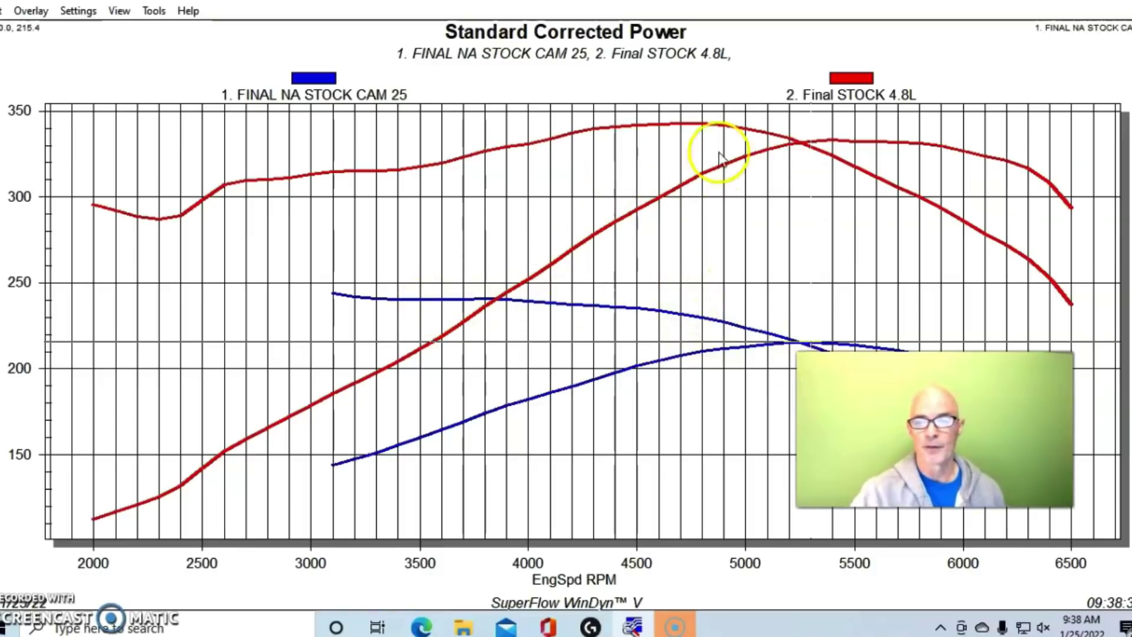
left_click(701, 125)
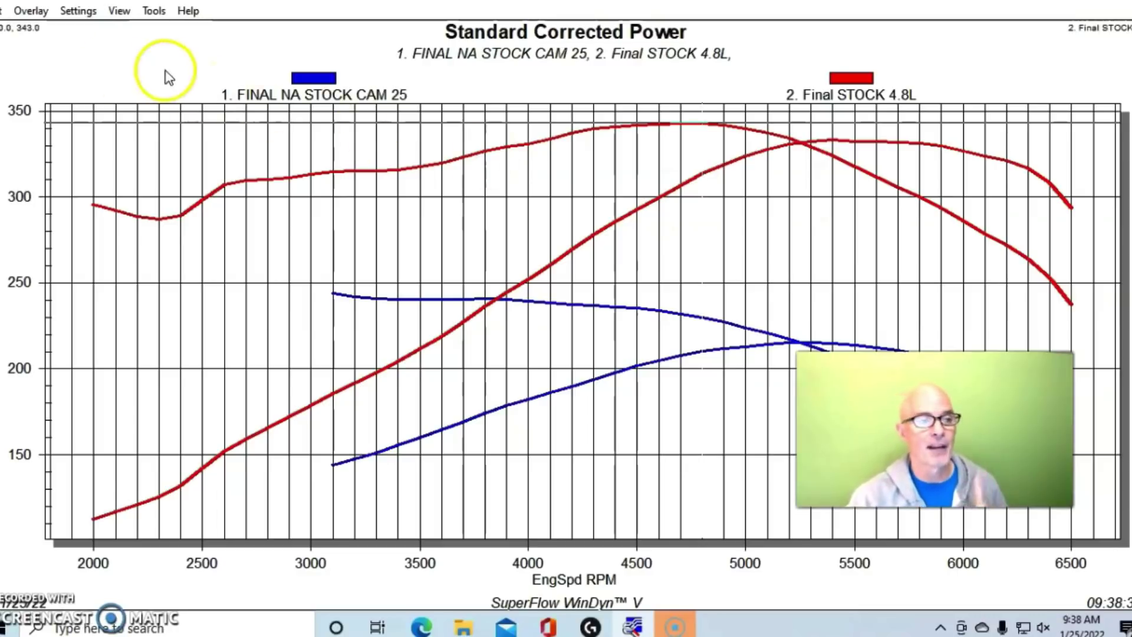
- Overlay the test file 7. FINAL OPEN M90 INTAKE NO PLATE46 on the power graph
left_click(28, 17)
left_click(53, 28)
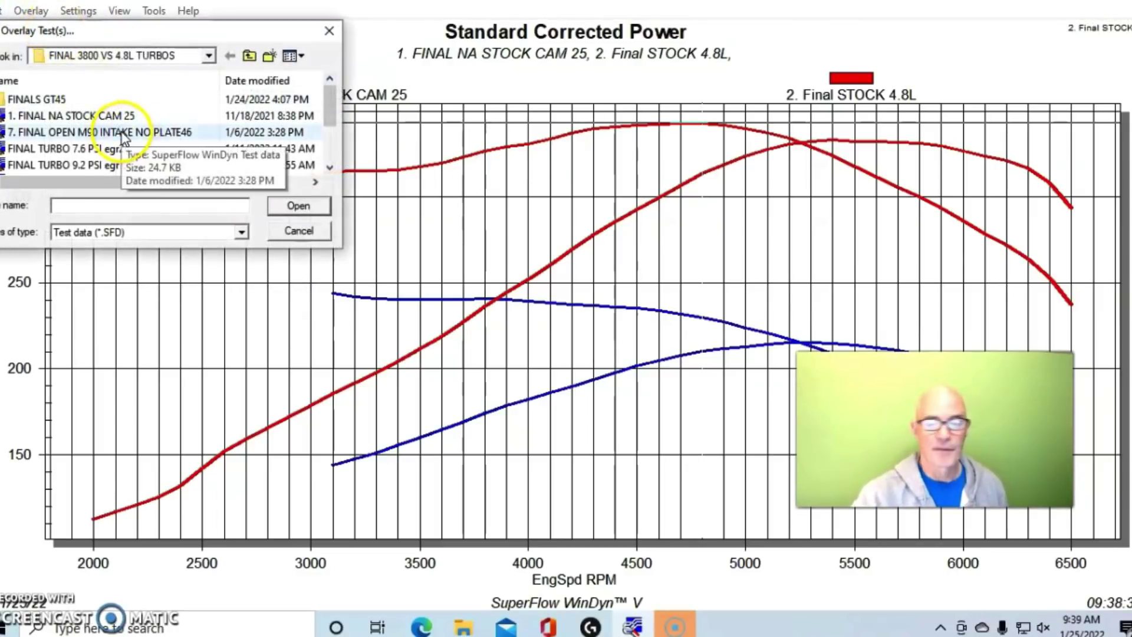
double_click(129, 132)
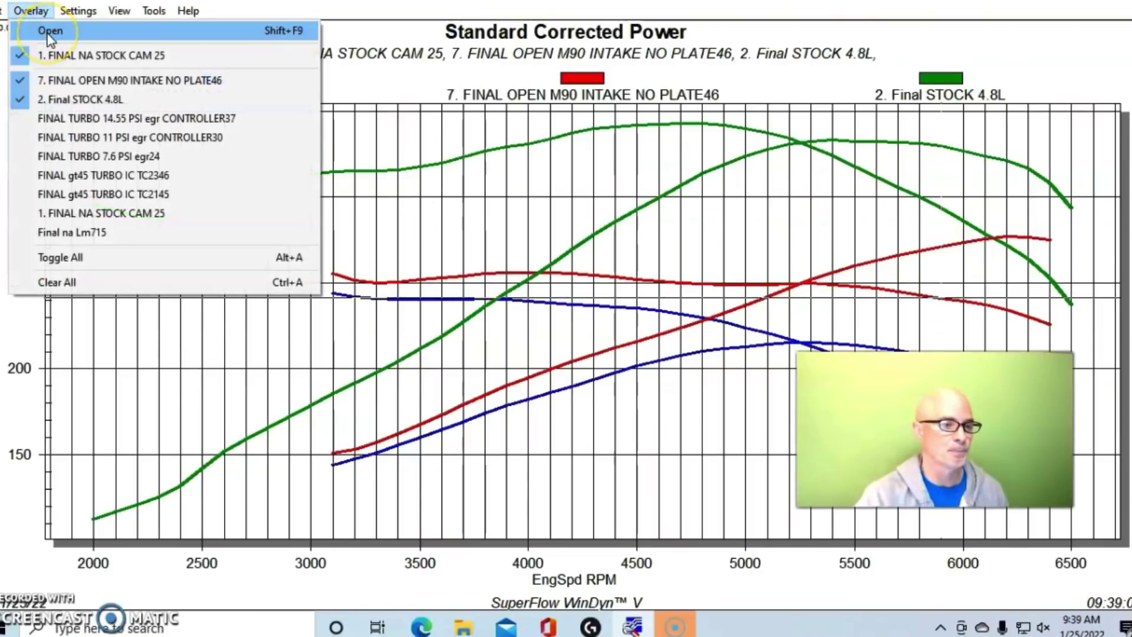
left_click(72, 232)
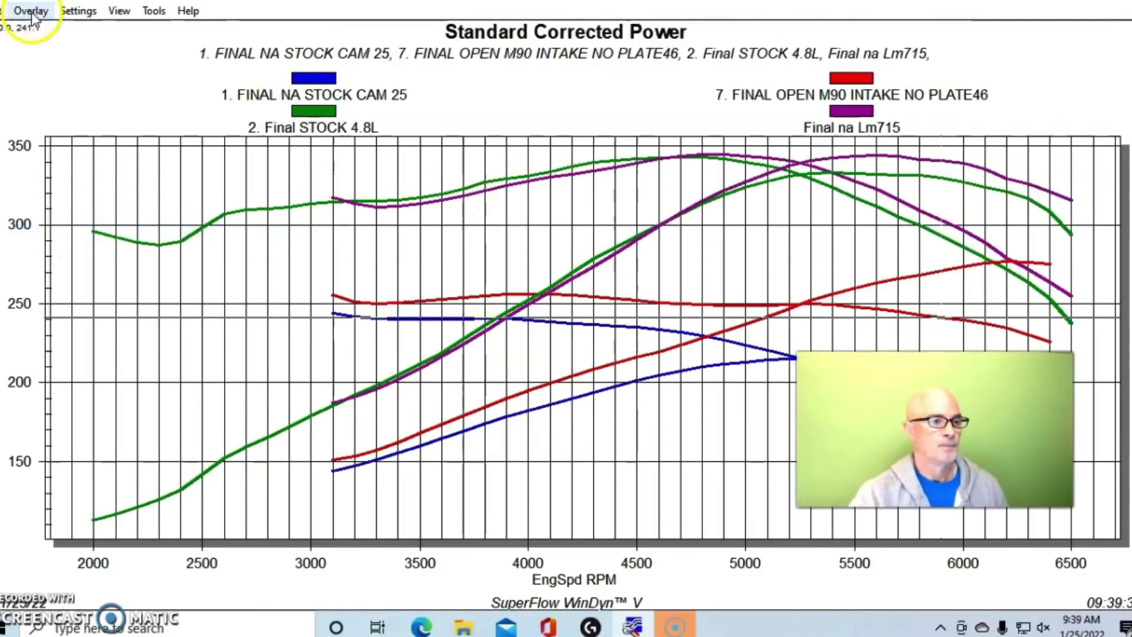
left_click(31, 12)
left_click(59, 233)
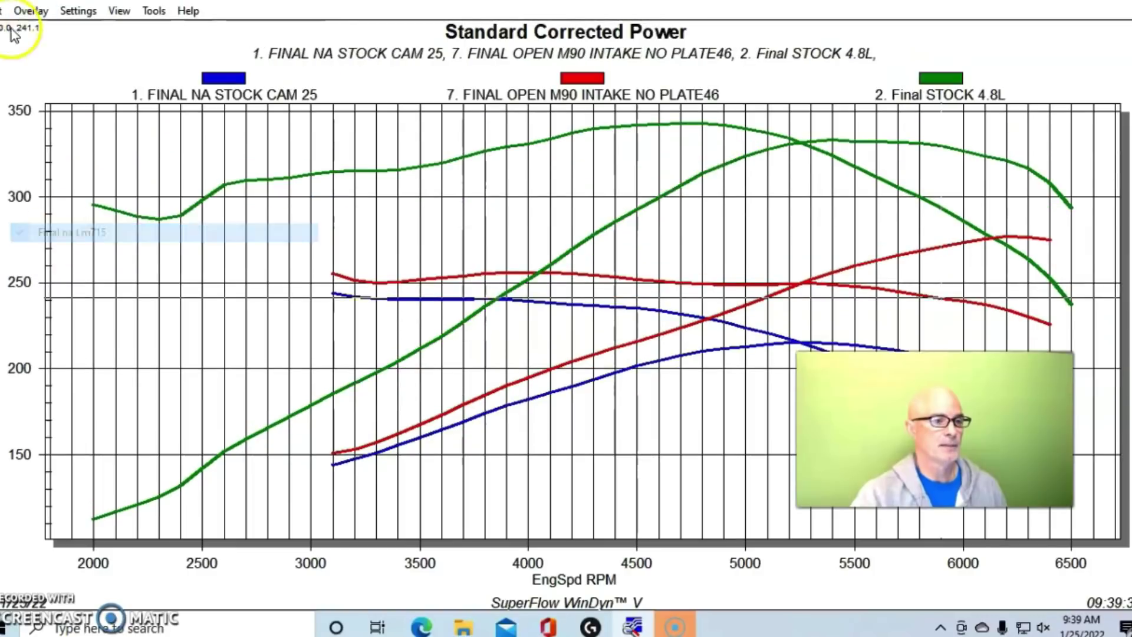
- Overlay the 1. final na efi10 test from the FINALS GT45 folder and read its peak power
left_click(30, 11)
left_click(41, 30)
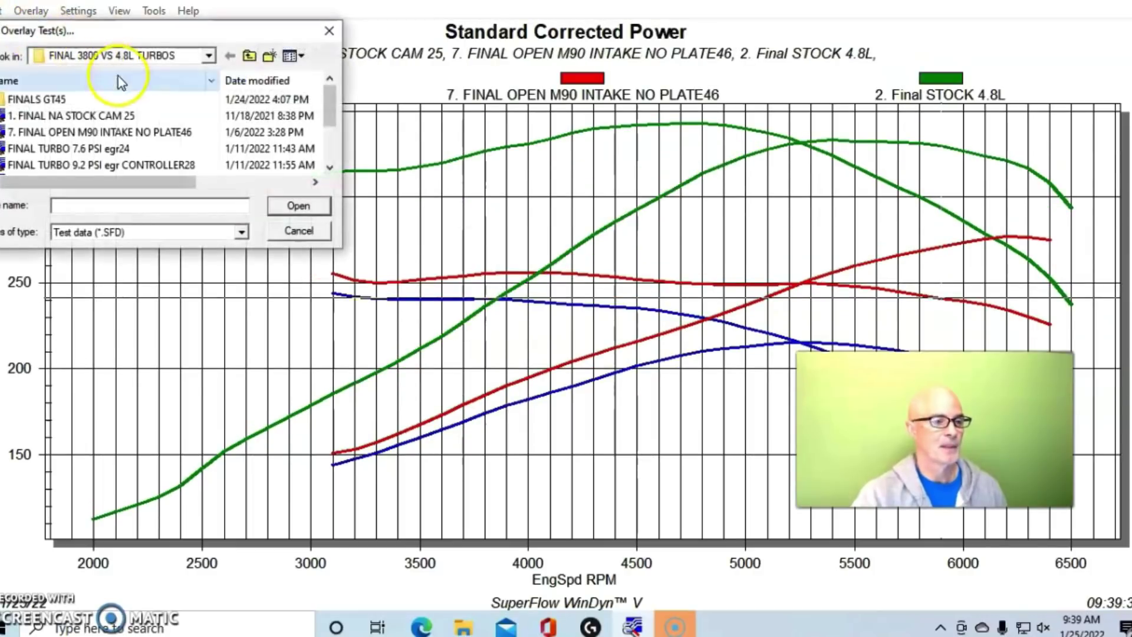
double_click(47, 99)
left_click(48, 100)
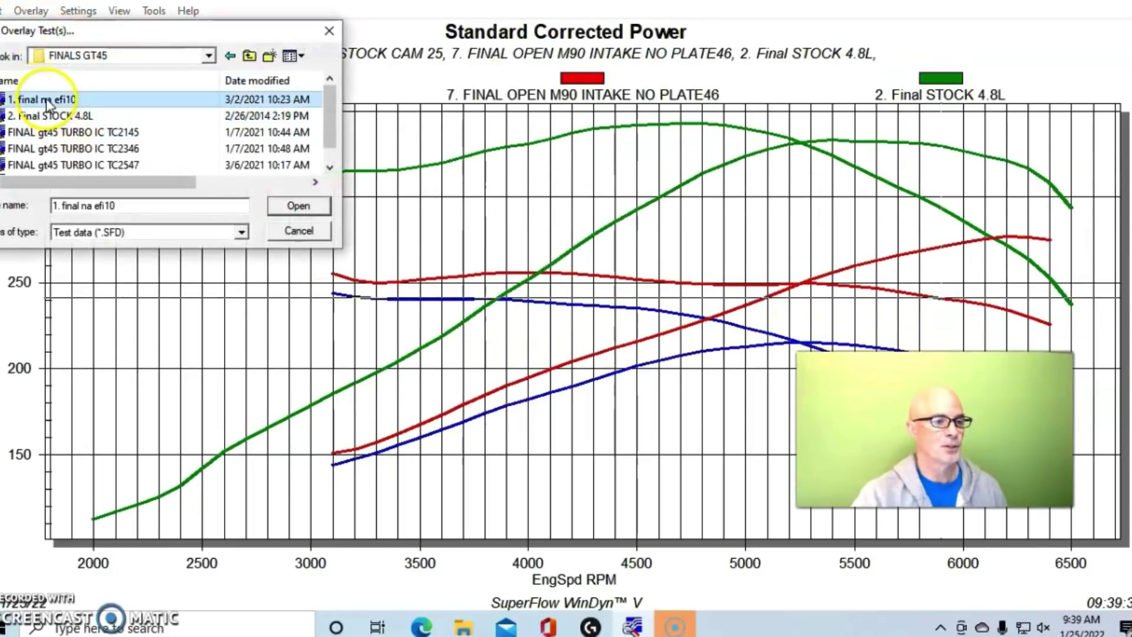
double_click(48, 102)
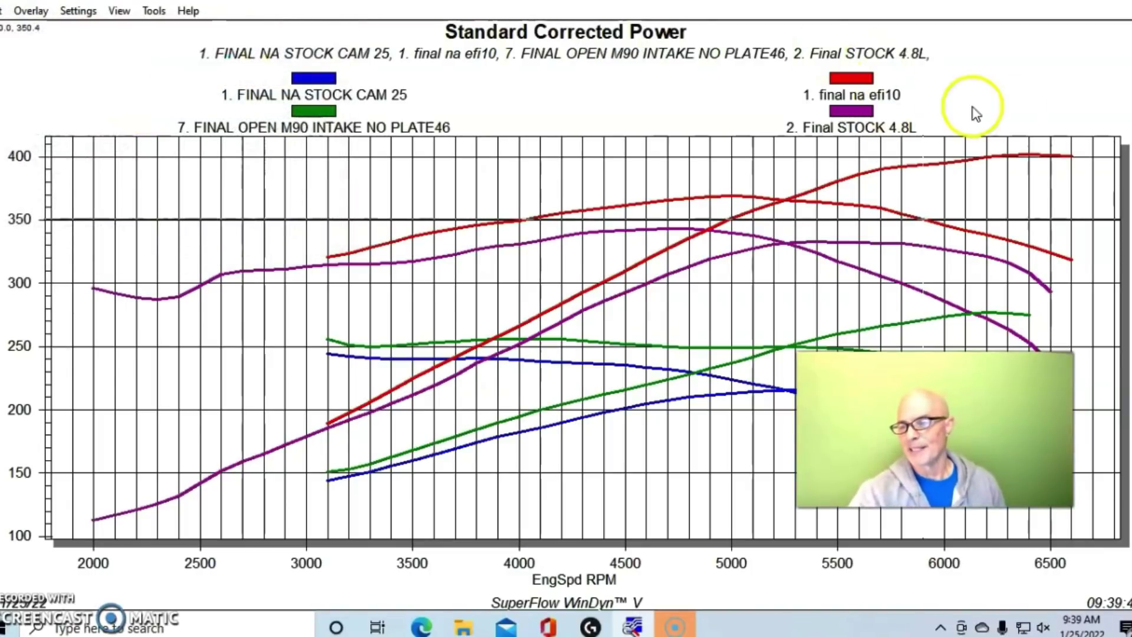
left_click(1031, 156)
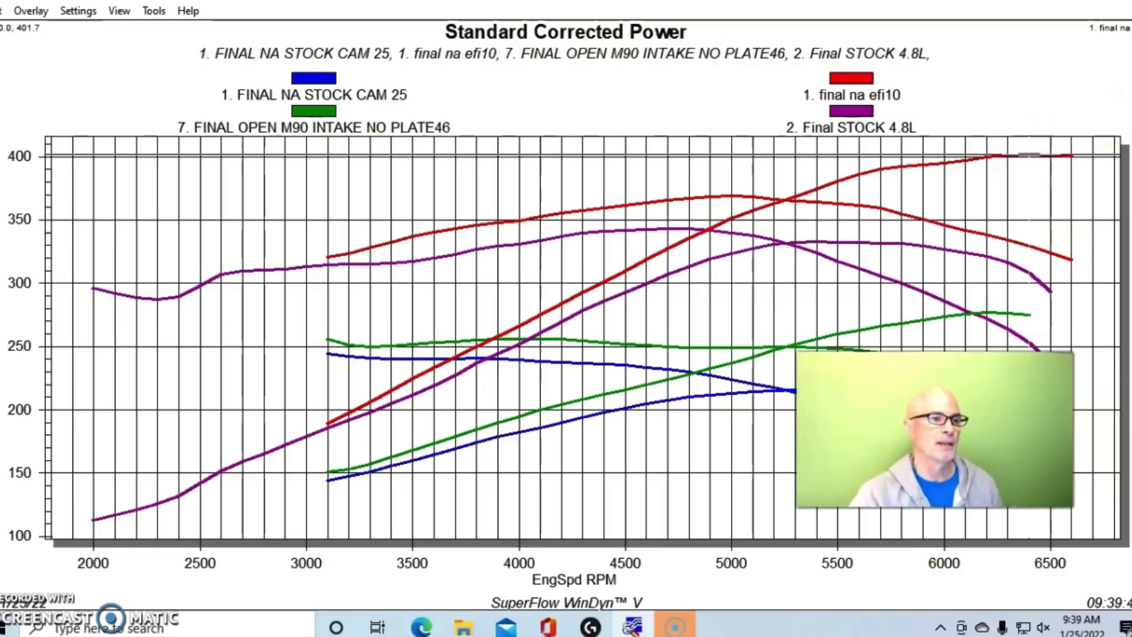
- Review the test description notes of 1. final na efi10 through to the cam specifications, then close the notes
left_click(2, 12)
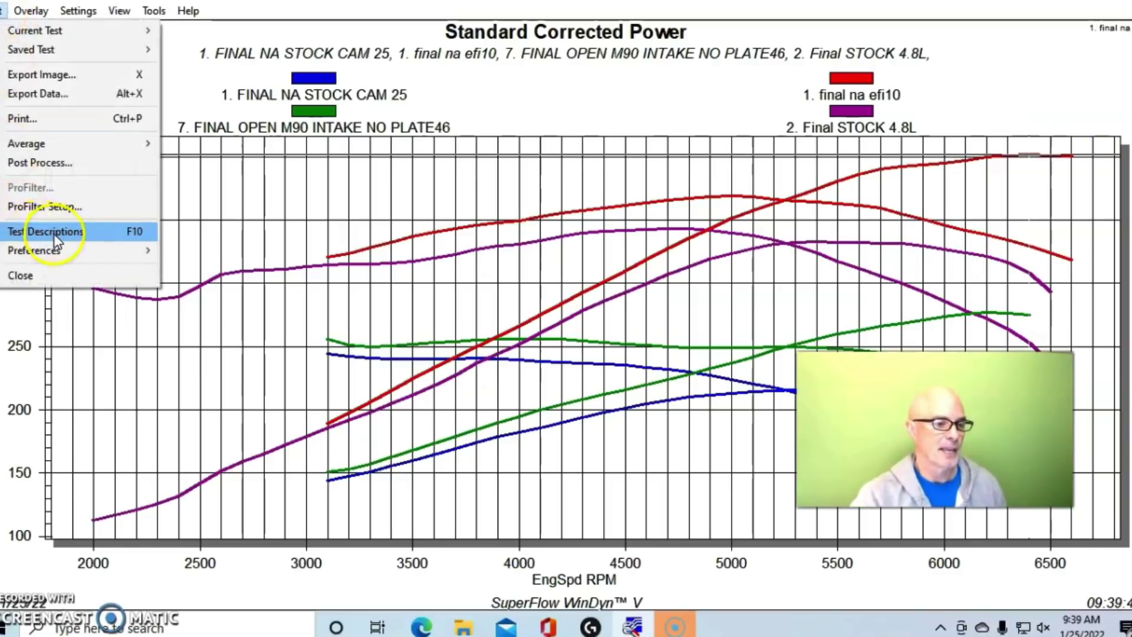
left_click(69, 232)
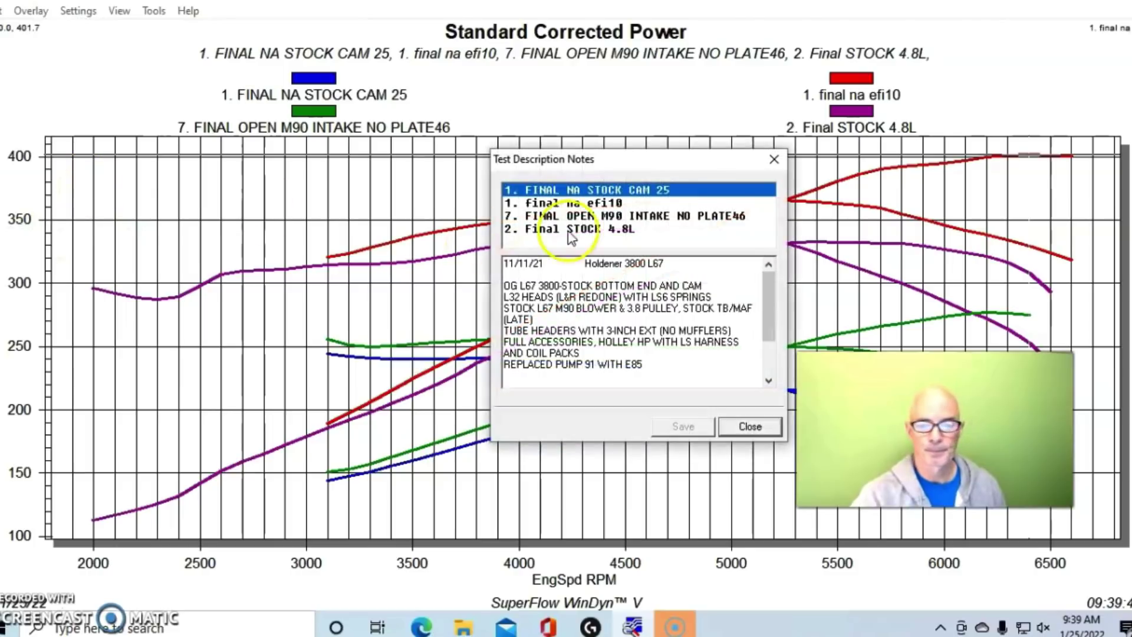
left_click(607, 203)
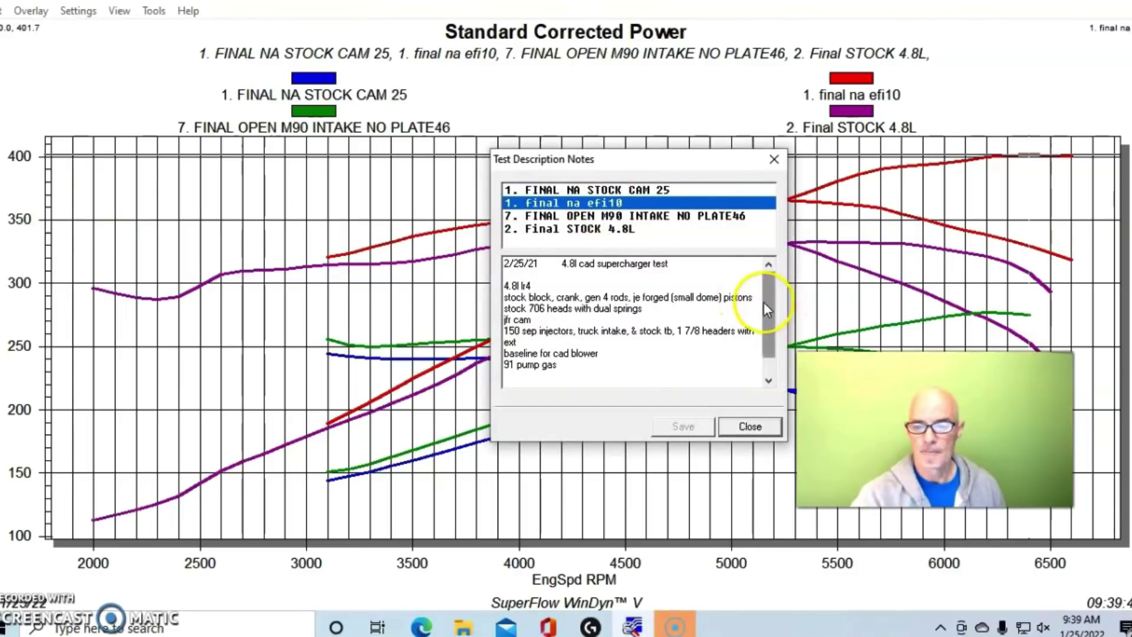
scroll(762, 313, "down", 1)
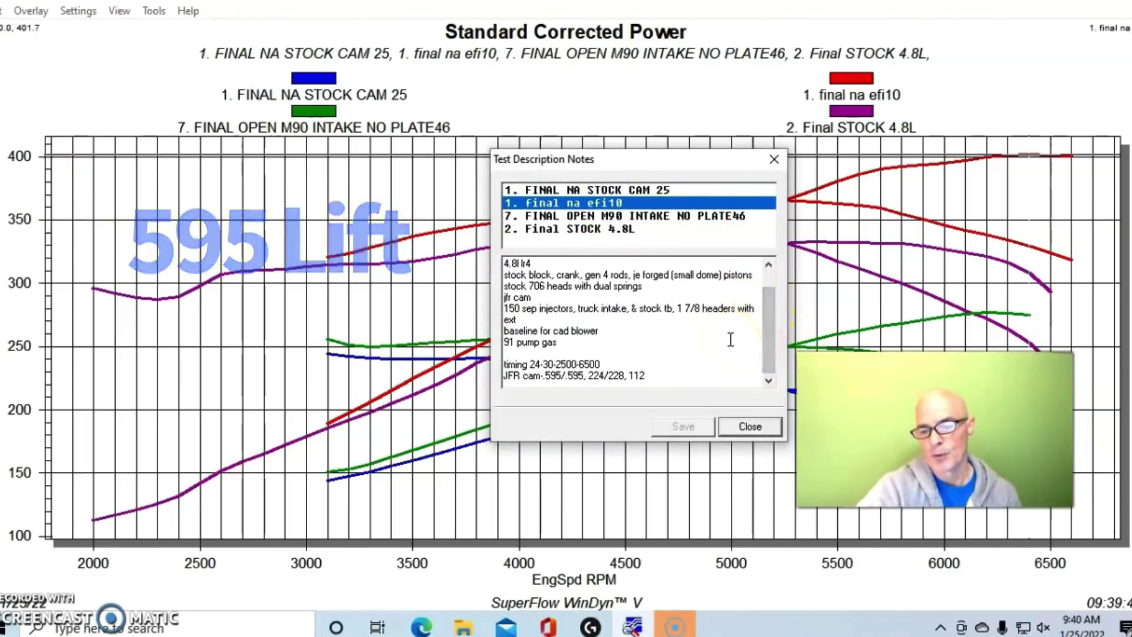
left_click(754, 428)
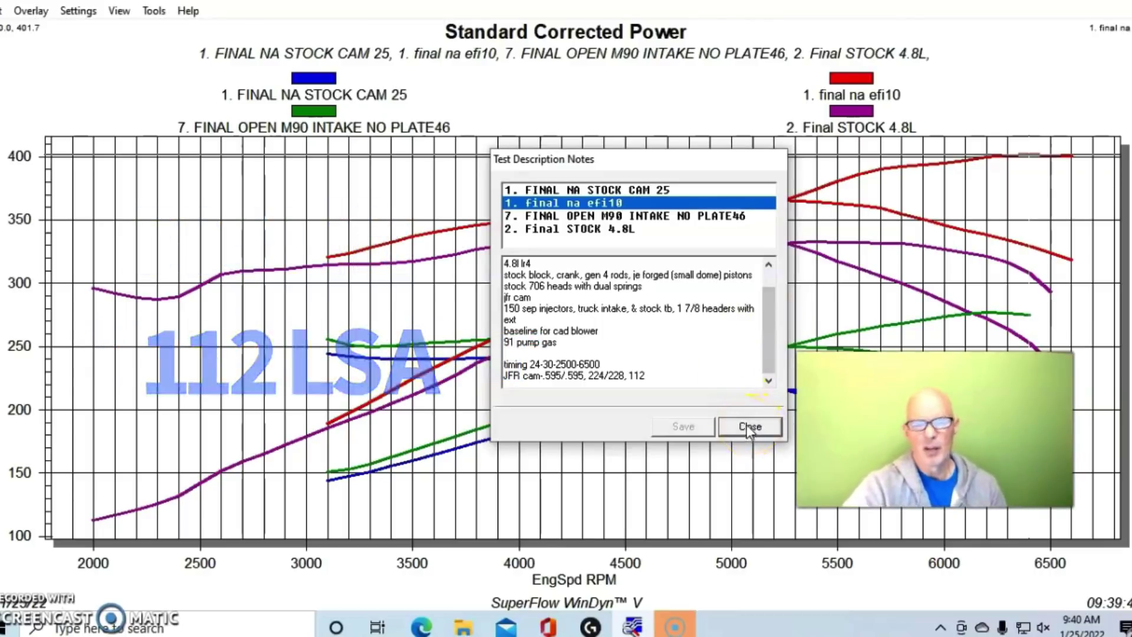
left_click(749, 426)
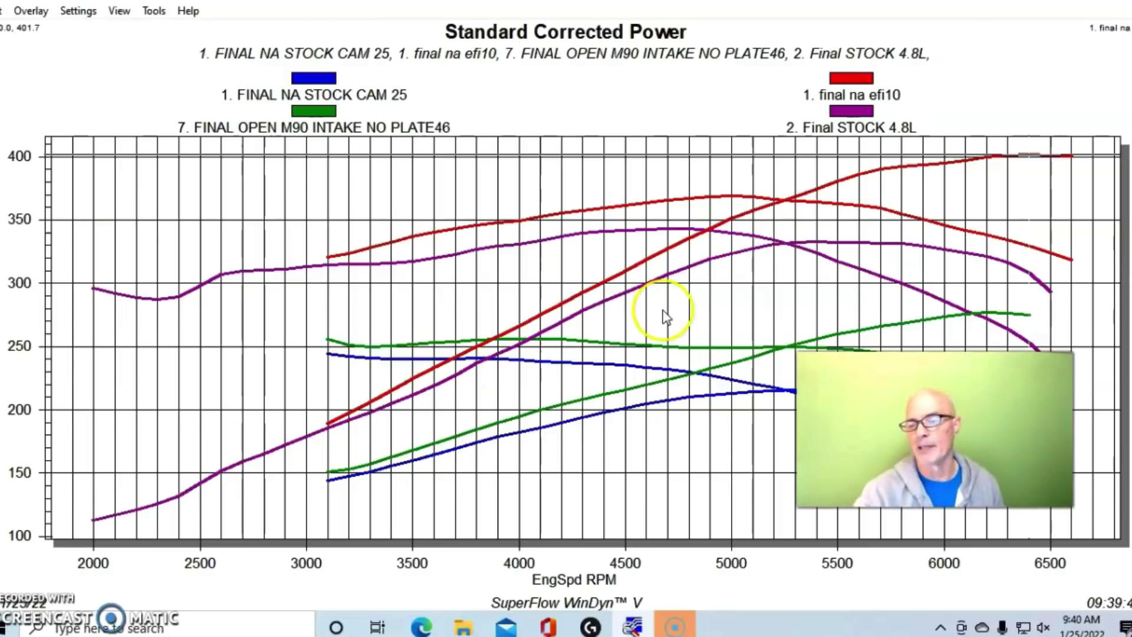
- Read the peak power on the 7. FINAL OPEN M90 INTAKE NO PLATE46 curve near 6200 RPM
left_click(991, 319)
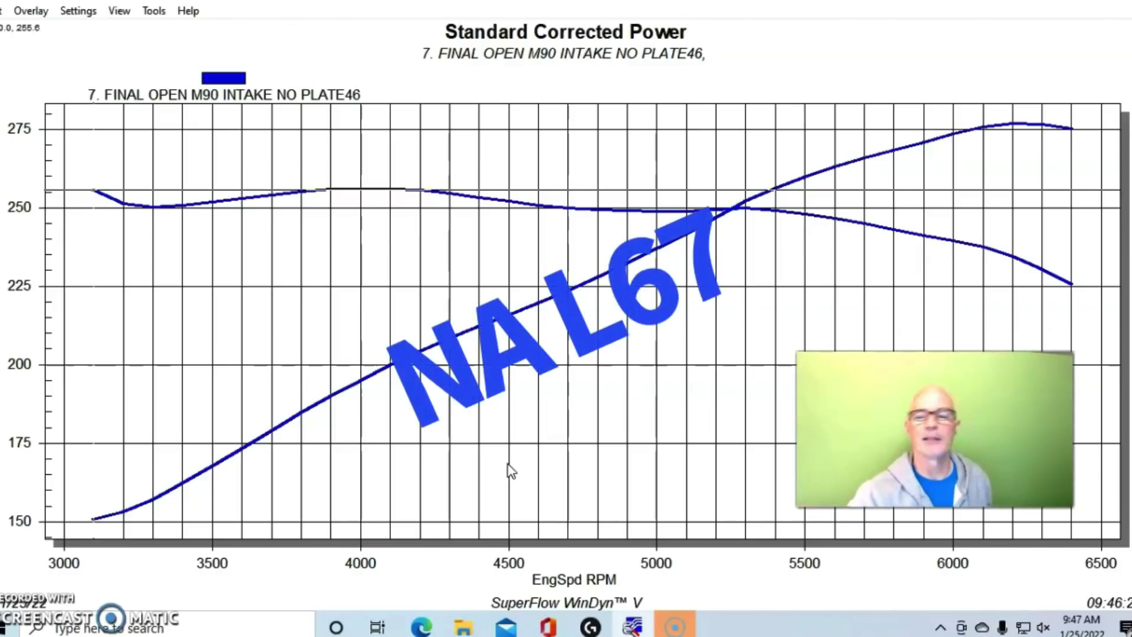
left_click(1012, 125)
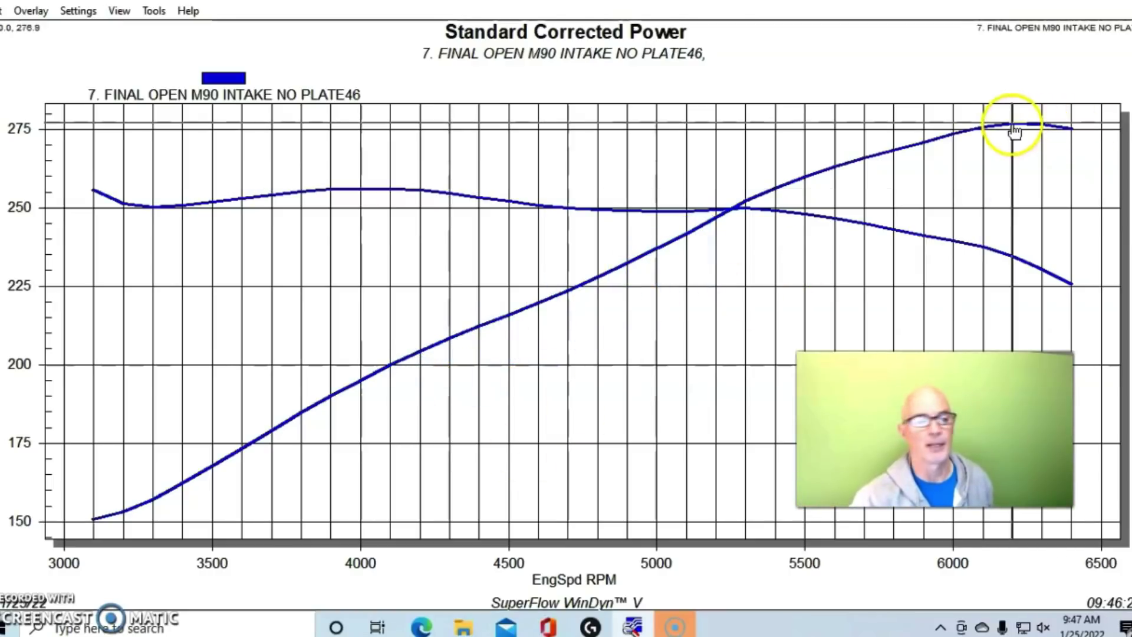
- Add 1. final na efi10 from the FINALS GT45 folder to the M90 intake graph and read its power near 6400 RPM
left_click(28, 12)
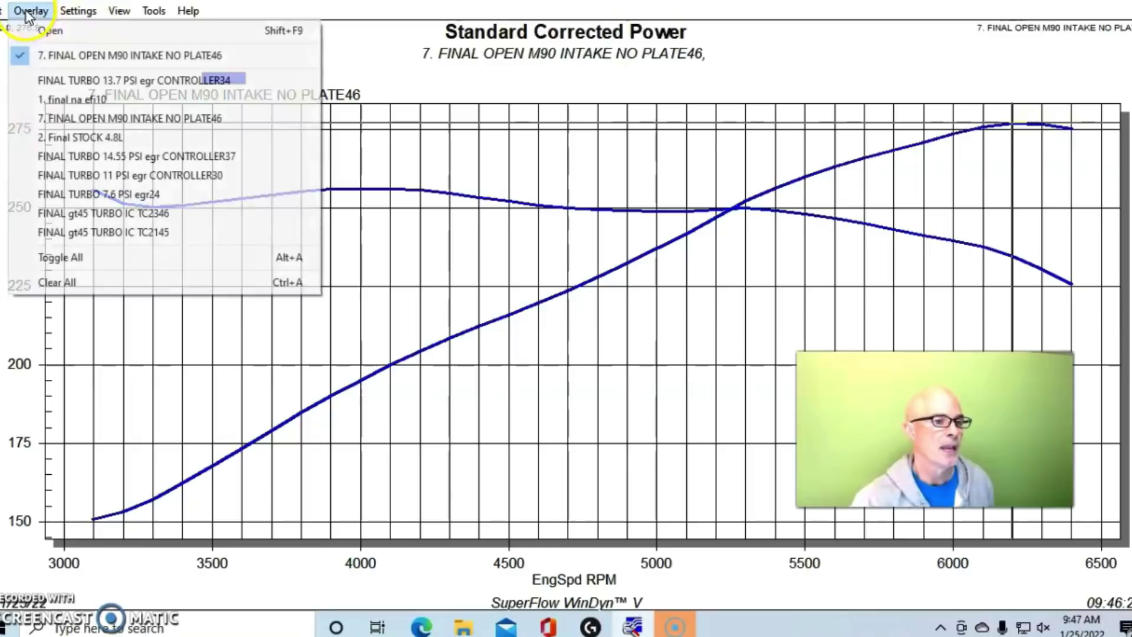
left_click(46, 31)
double_click(29, 99)
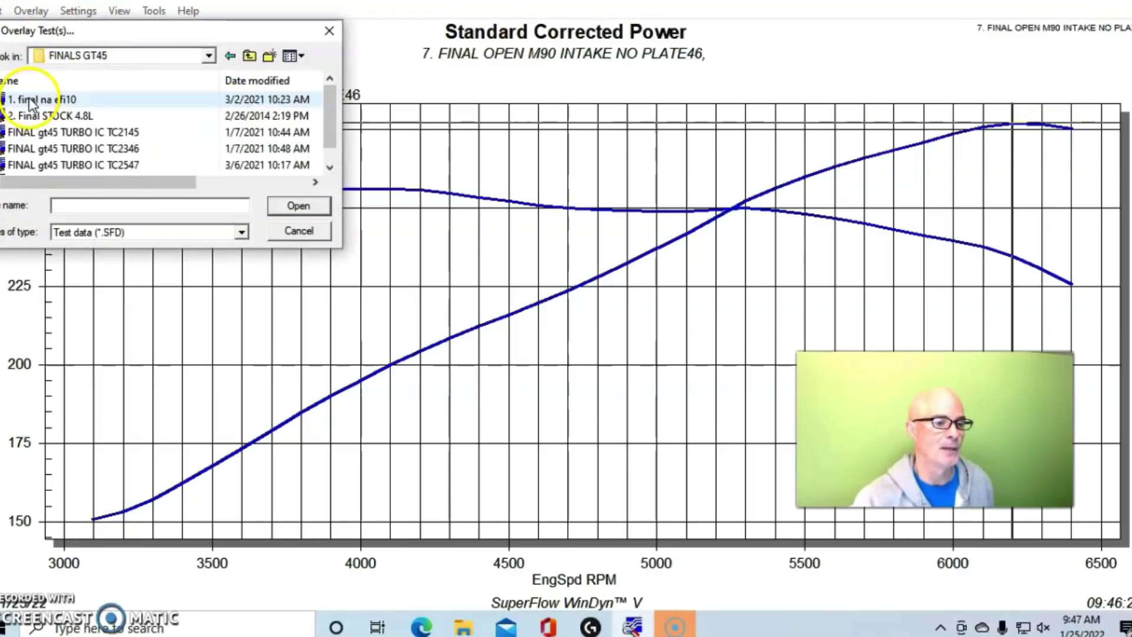
double_click(44, 100)
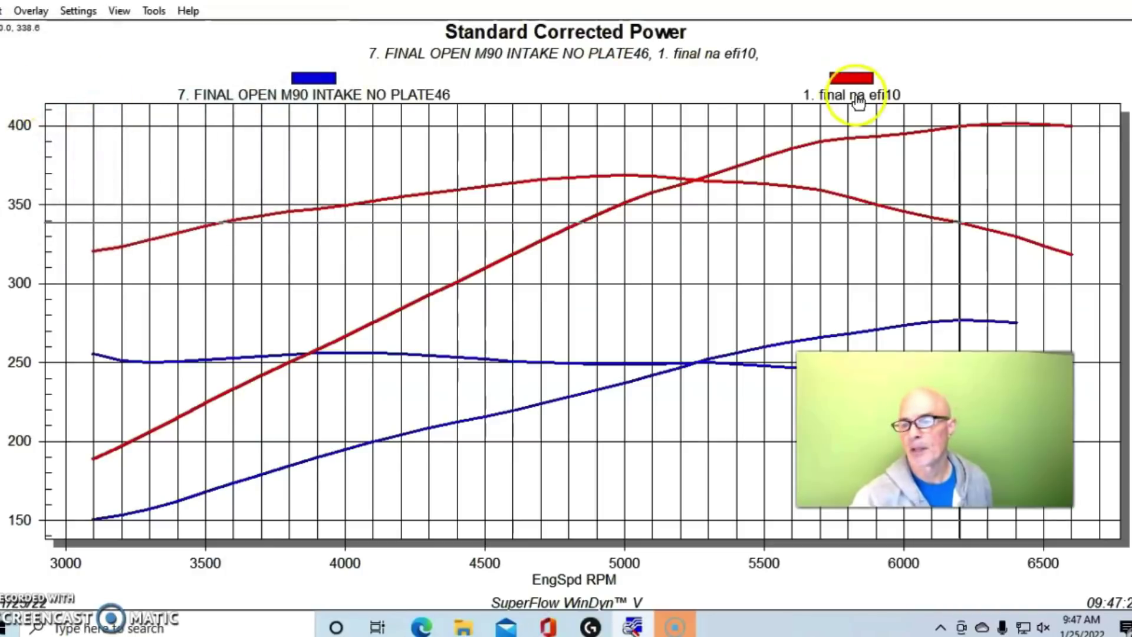
left_click(1018, 131)
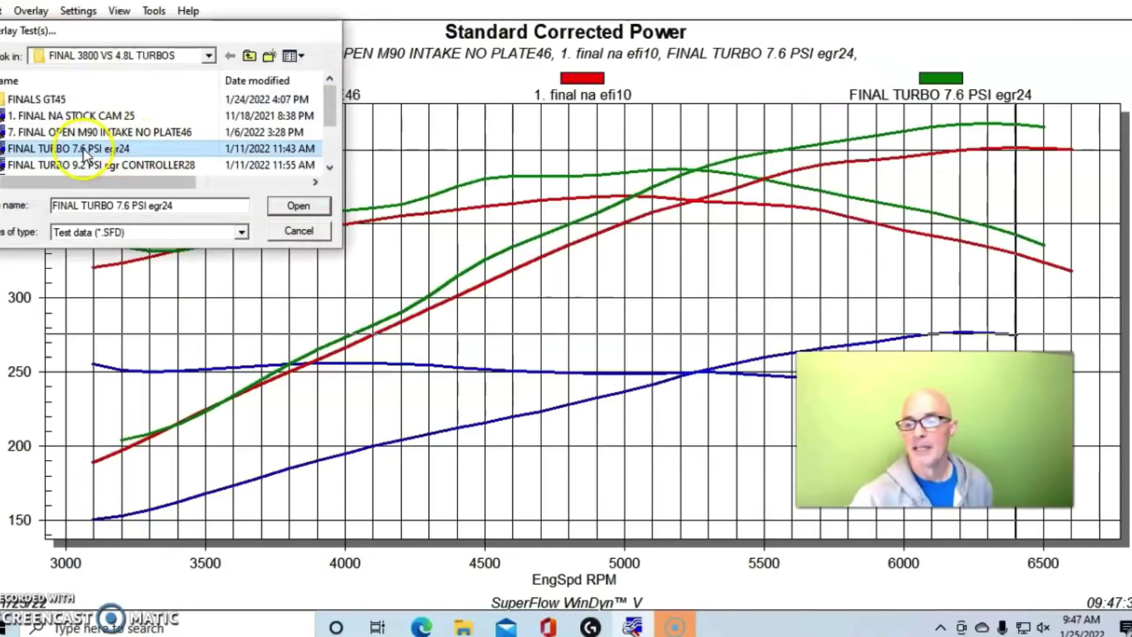
- Overlay the FINAL TURBO 7.6 PSI egr24 test and read its peak power and peak torque
double_click(96, 152)
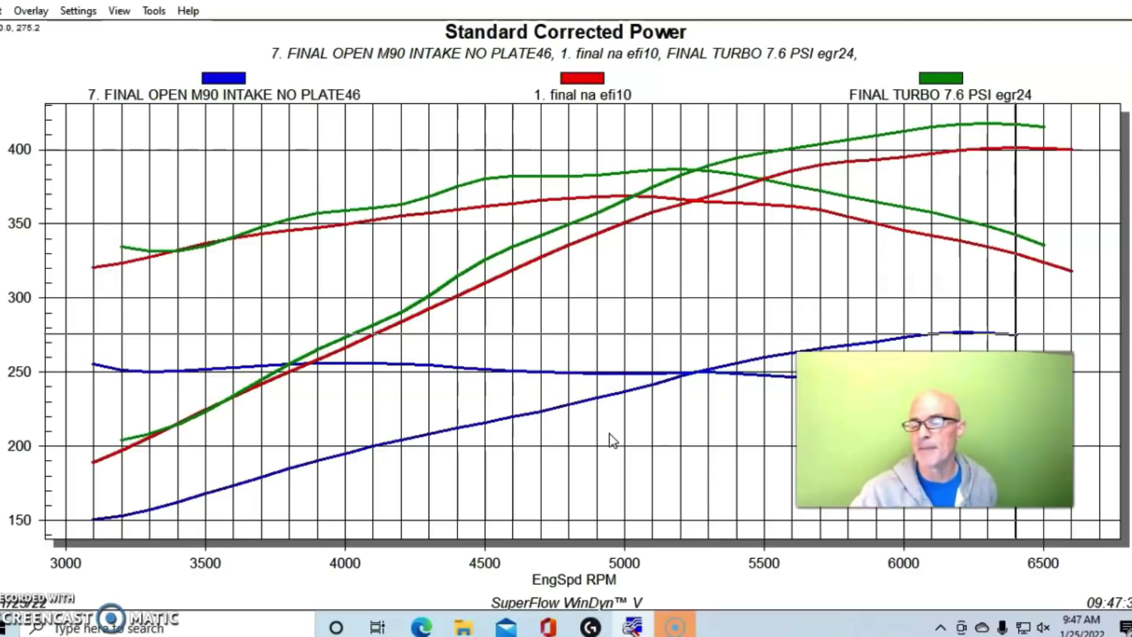
left_click(991, 127)
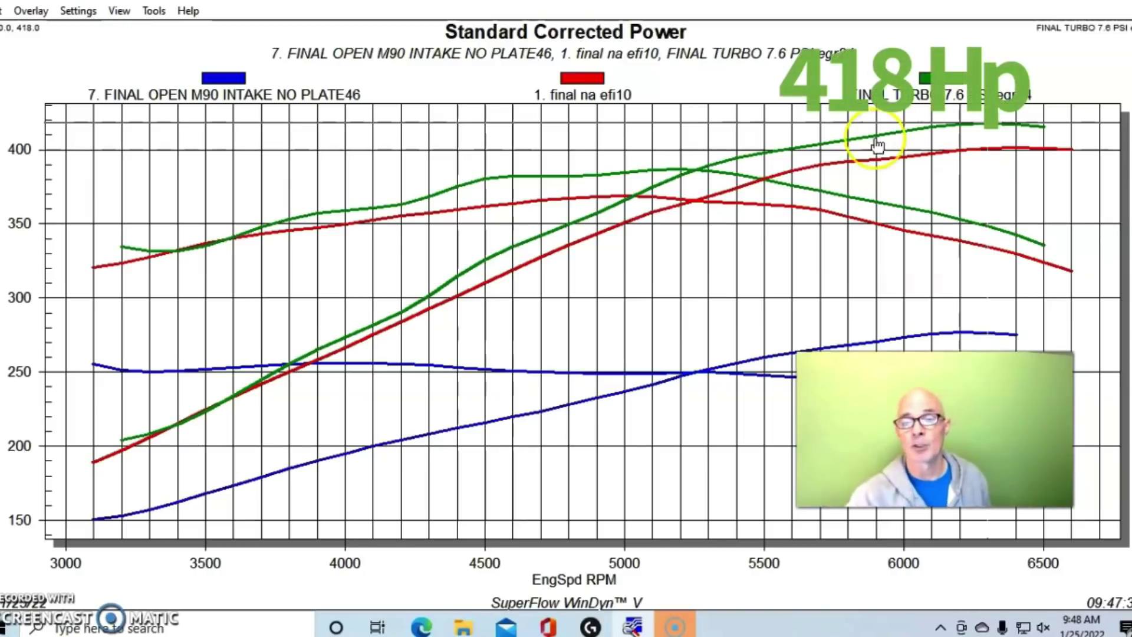
left_click(681, 172)
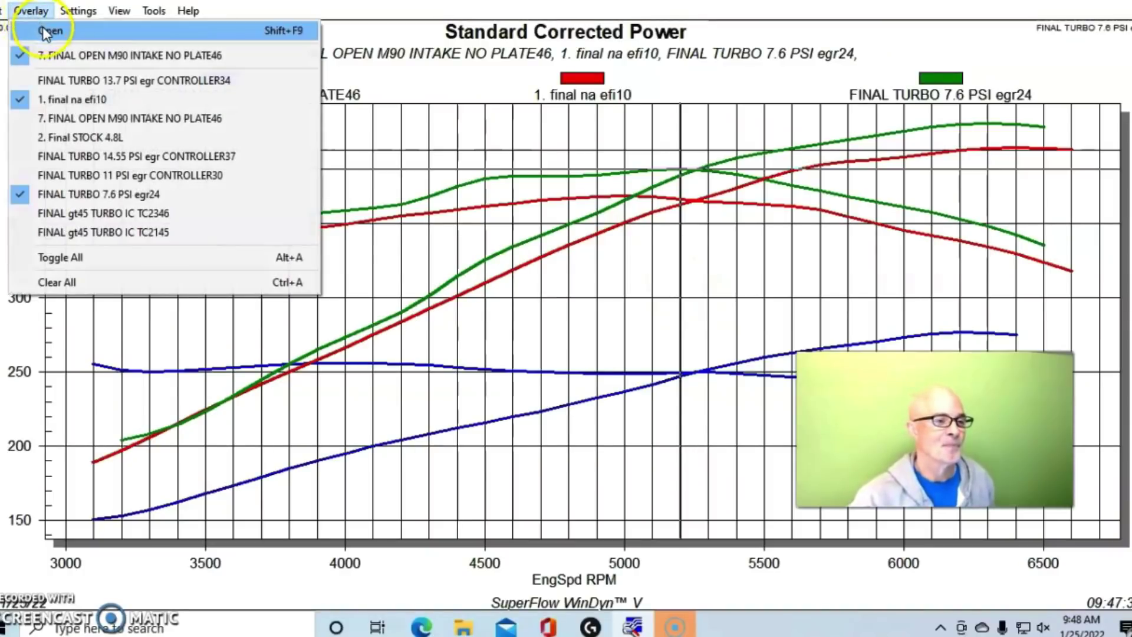
- Overlay FINAL gt45 TURBO IC TC2145 from the FINALS GT45 folder and read its peak power
left_click(45, 31)
double_click(41, 99)
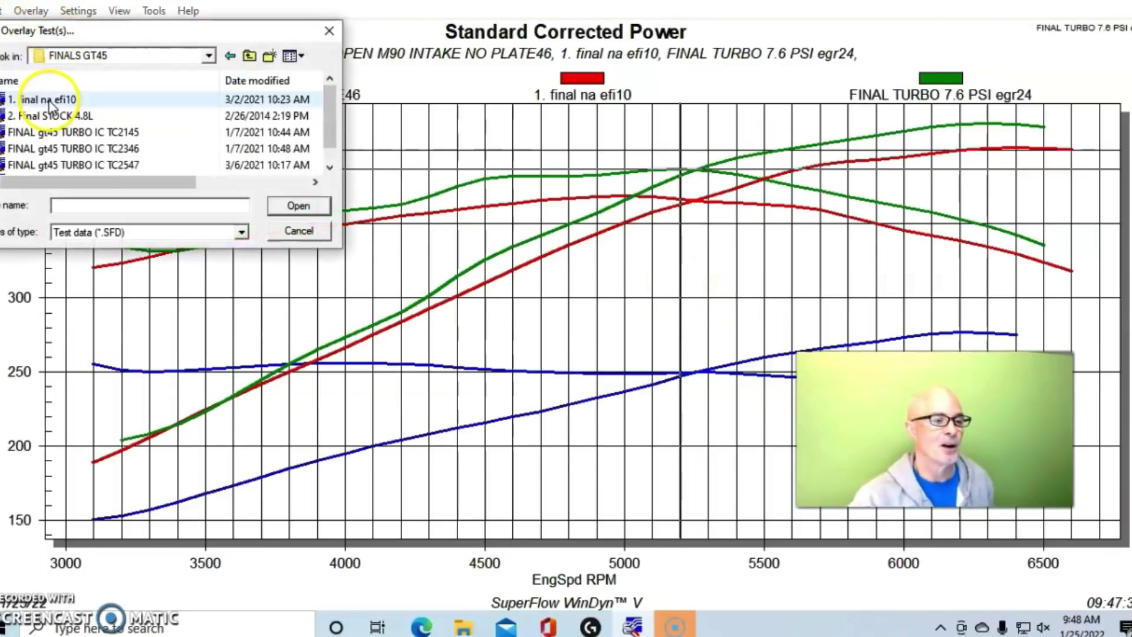
double_click(83, 134)
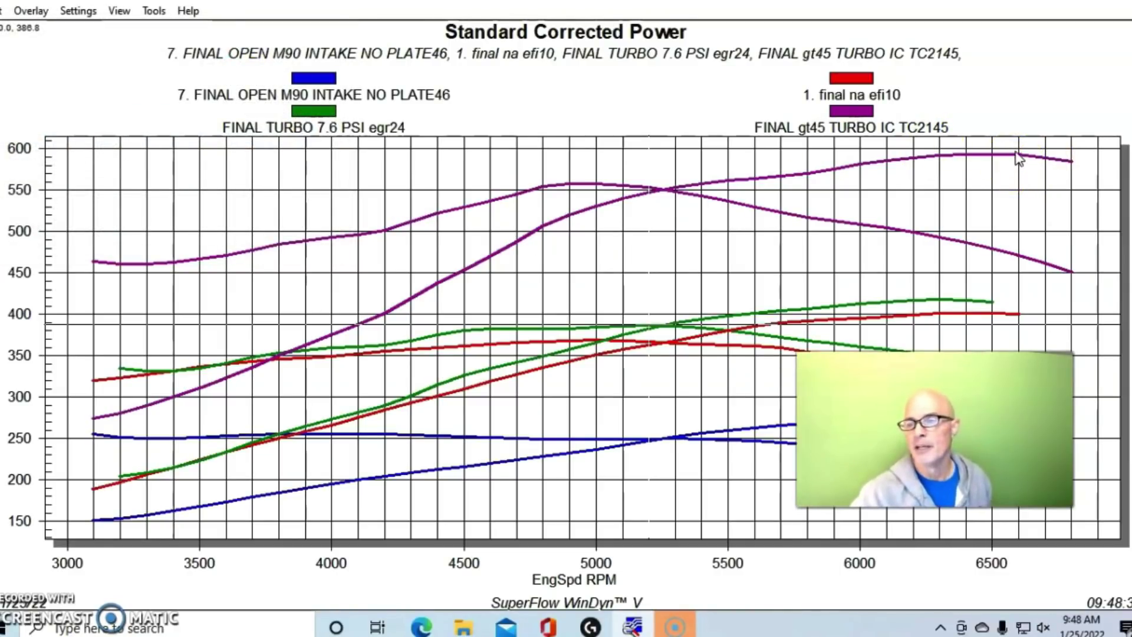
left_click(995, 158)
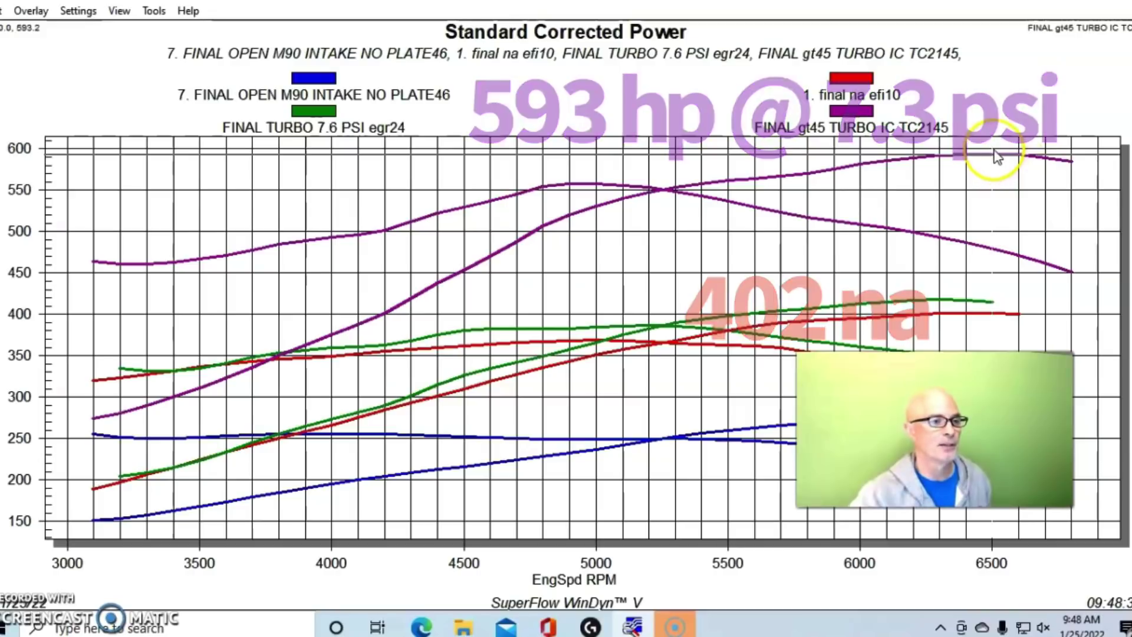
- Read the peak torque of the FINAL gt45 TURBO IC TC2145 test near 4900 RPM
left_click(951, 152)
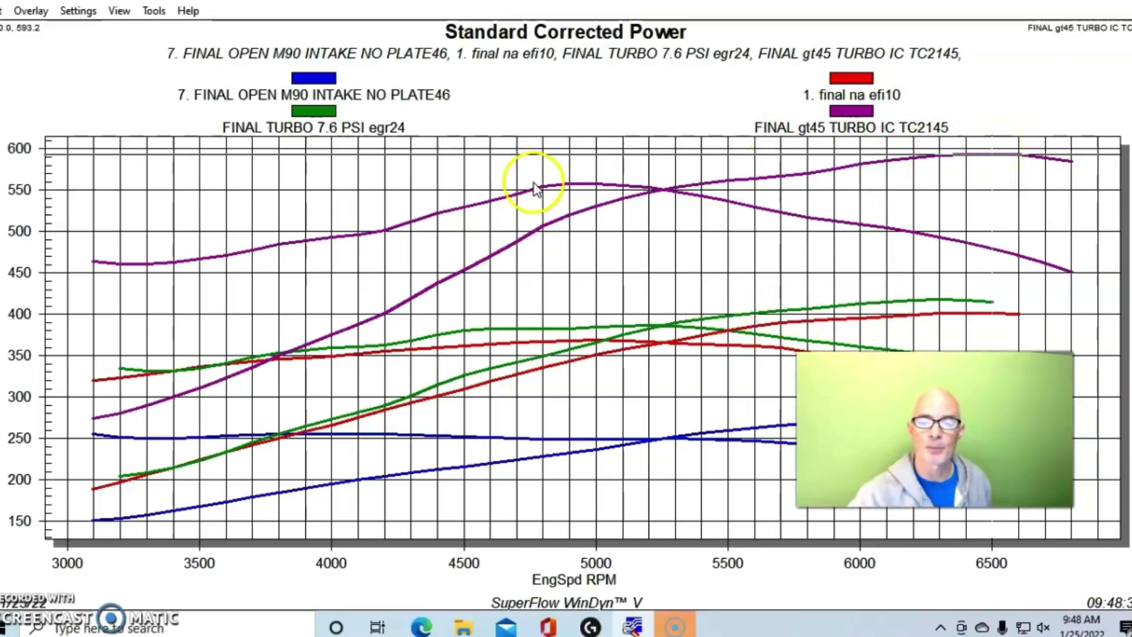
left_click(576, 185)
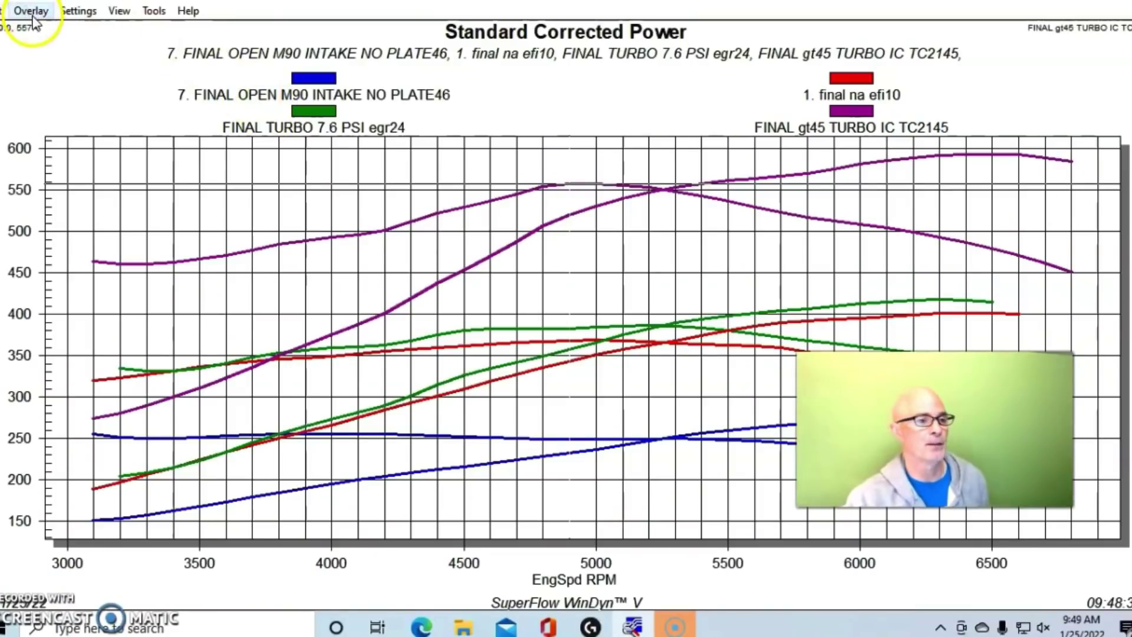
- Overlay the FINAL TURBO 14.55 PSI egr CONTROLLER37 test and read its peak power near 6400 RPM and torque near 5100 RPM
left_click(32, 11)
left_click(50, 30)
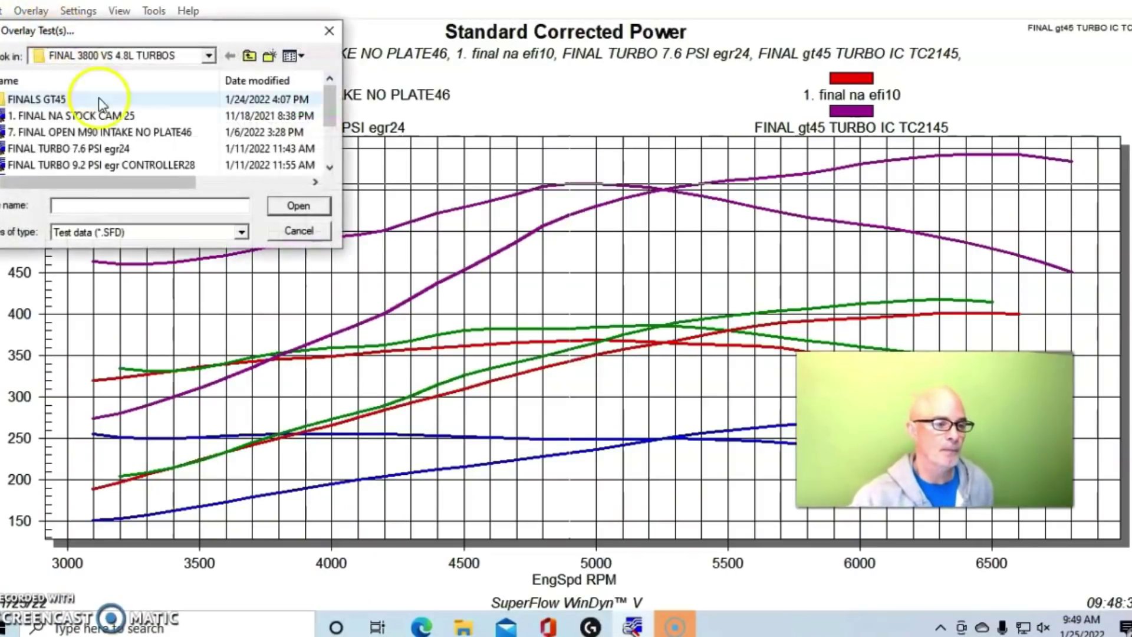
scroll(324, 164, "down", 2)
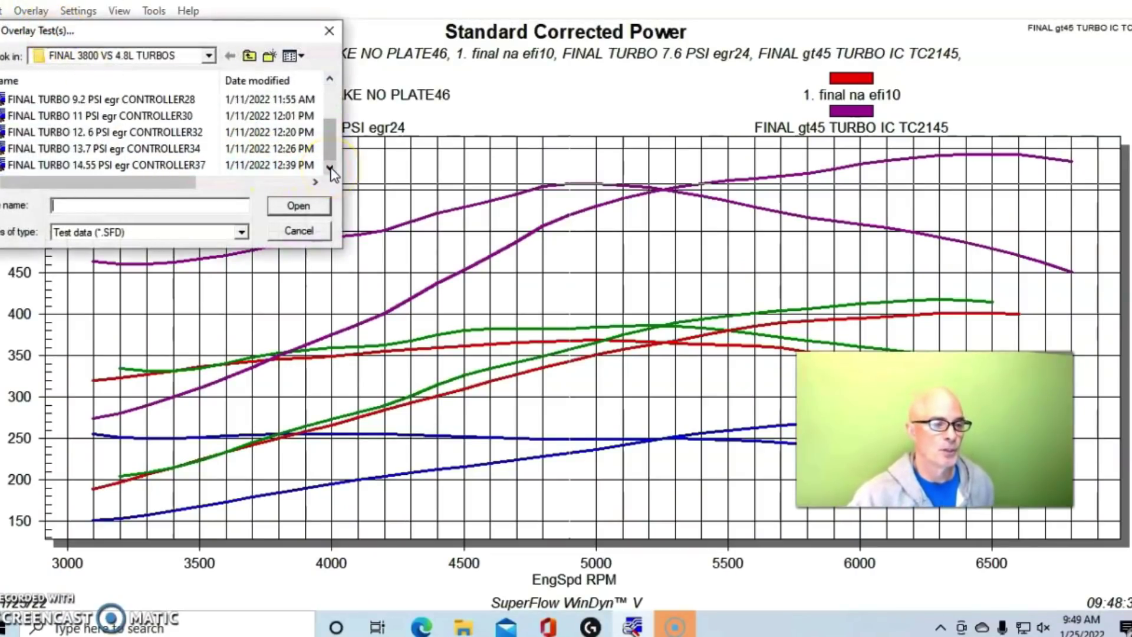
double_click(117, 165)
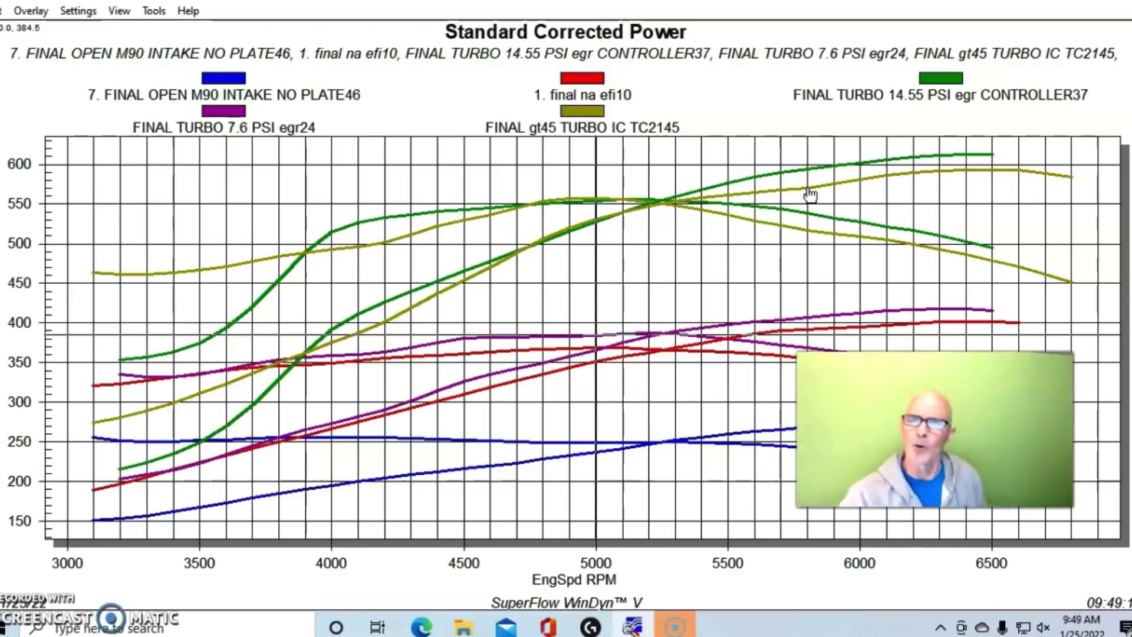
left_click(968, 162)
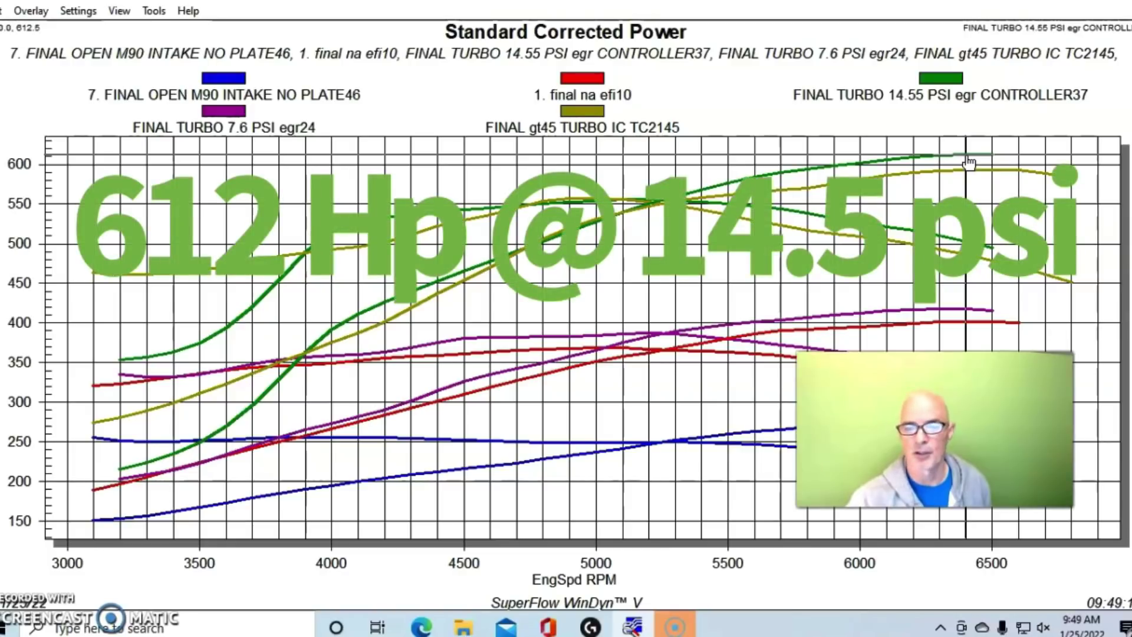
left_click(620, 201)
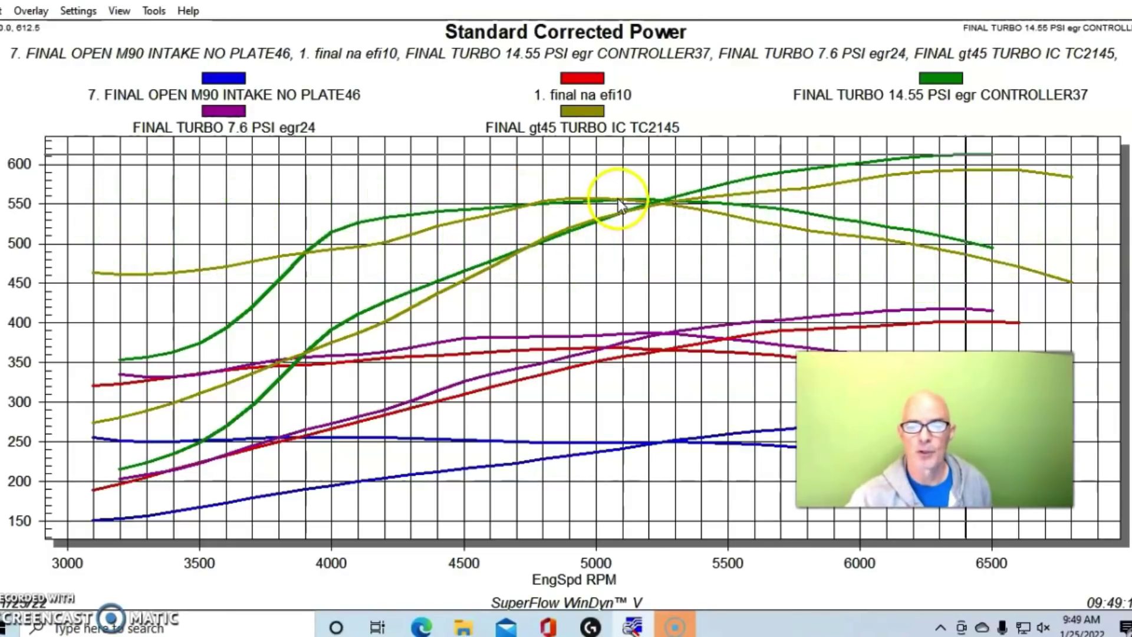
left_click(623, 202)
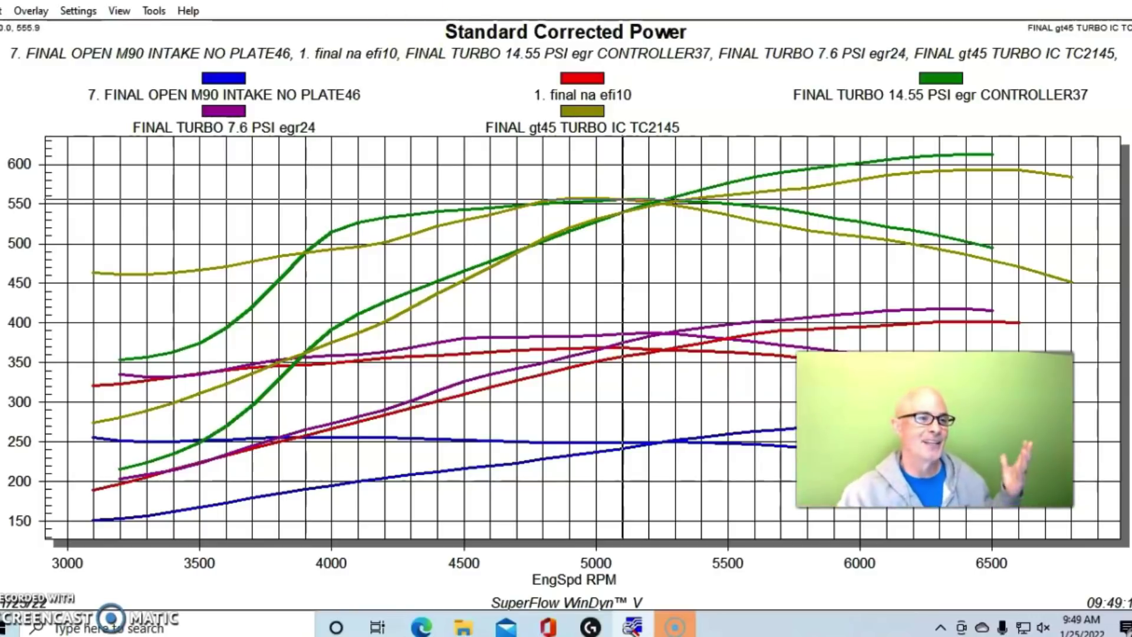
- Overlay FINAL gt45 TURBO IC TC2346 from the FINALS GT45 folder and read its peak power and peak torque
left_click(32, 12)
left_click(47, 34)
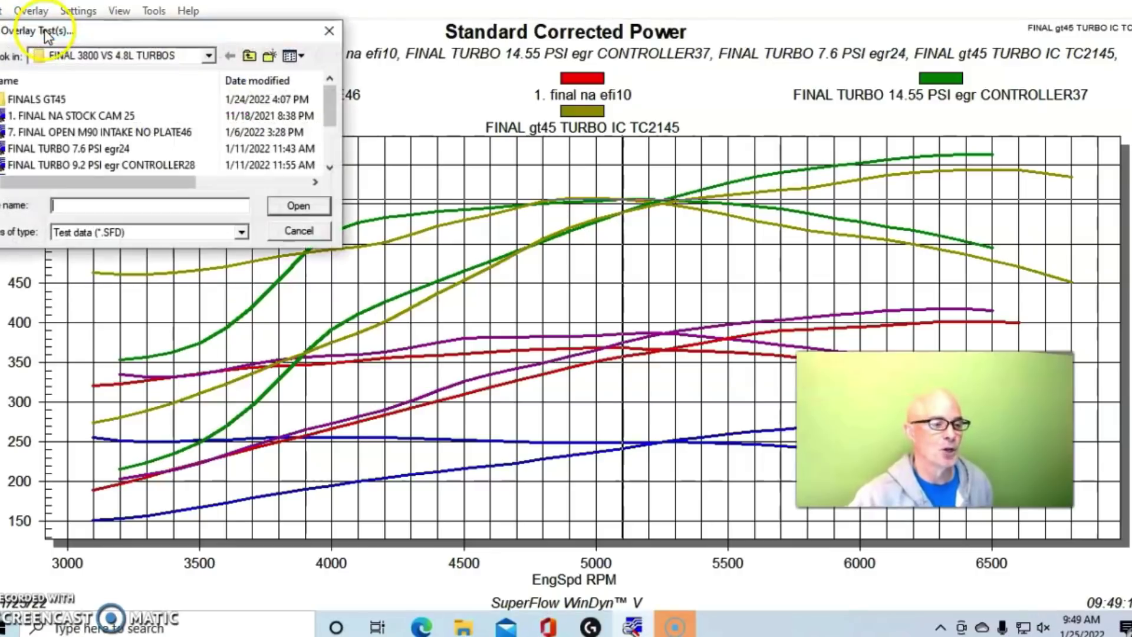
double_click(49, 102)
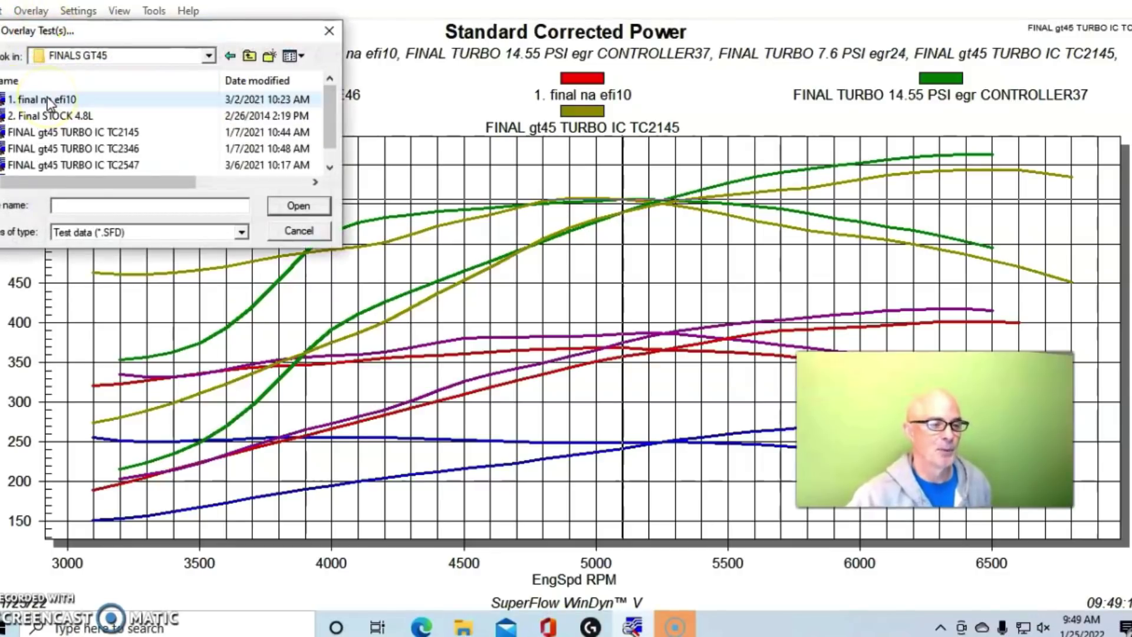
double_click(106, 151)
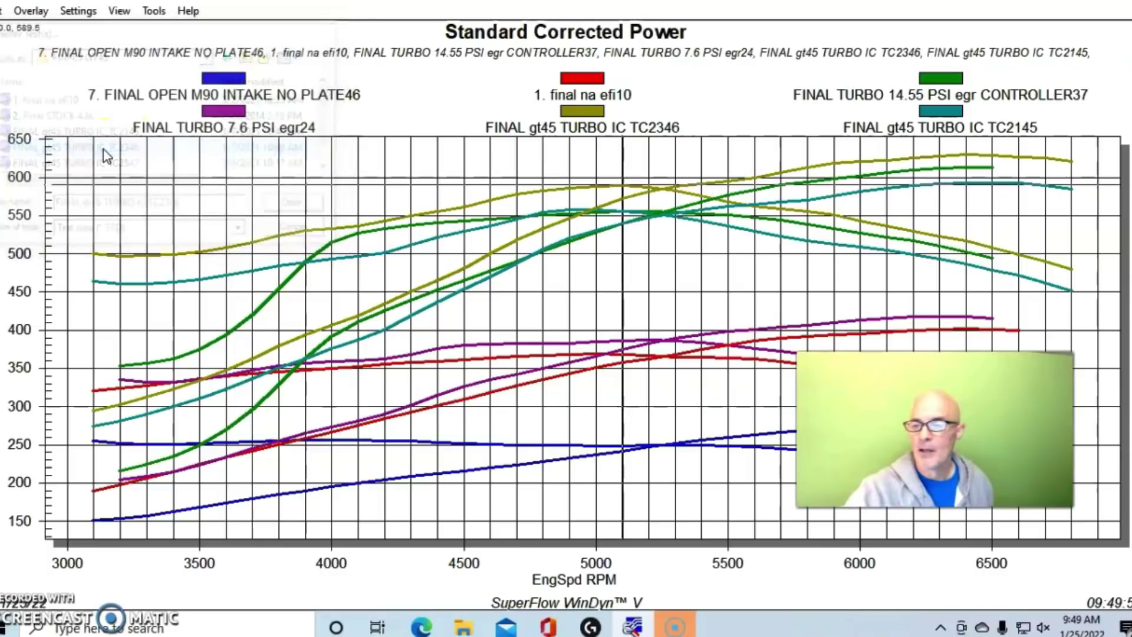
left_click(890, 172)
left_click_drag(959, 186, 968, 163)
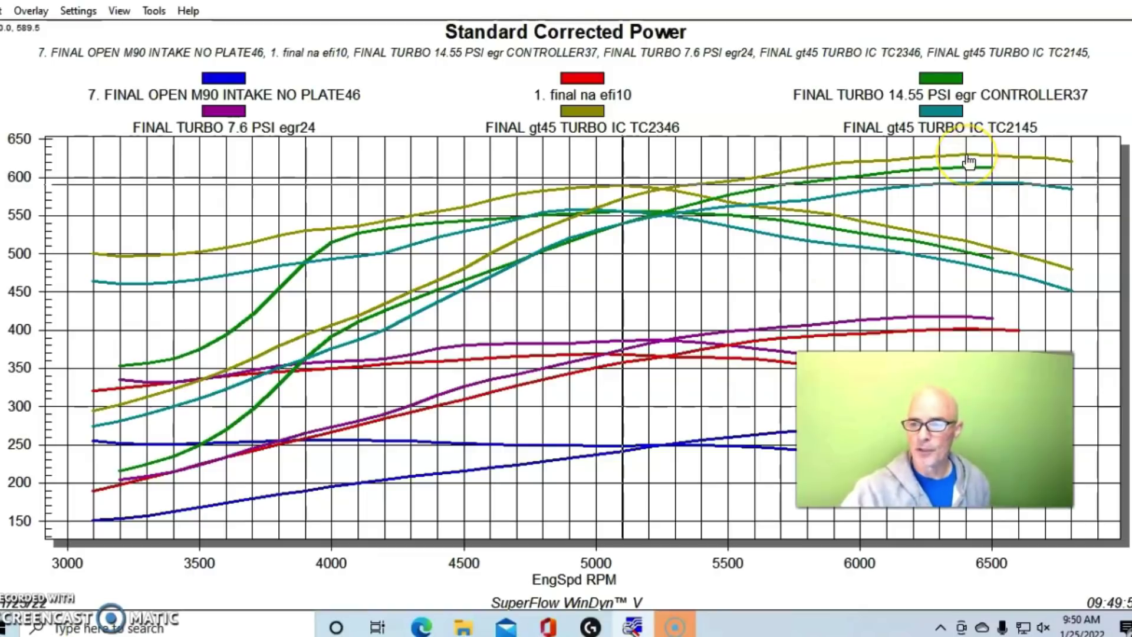
left_click(968, 163)
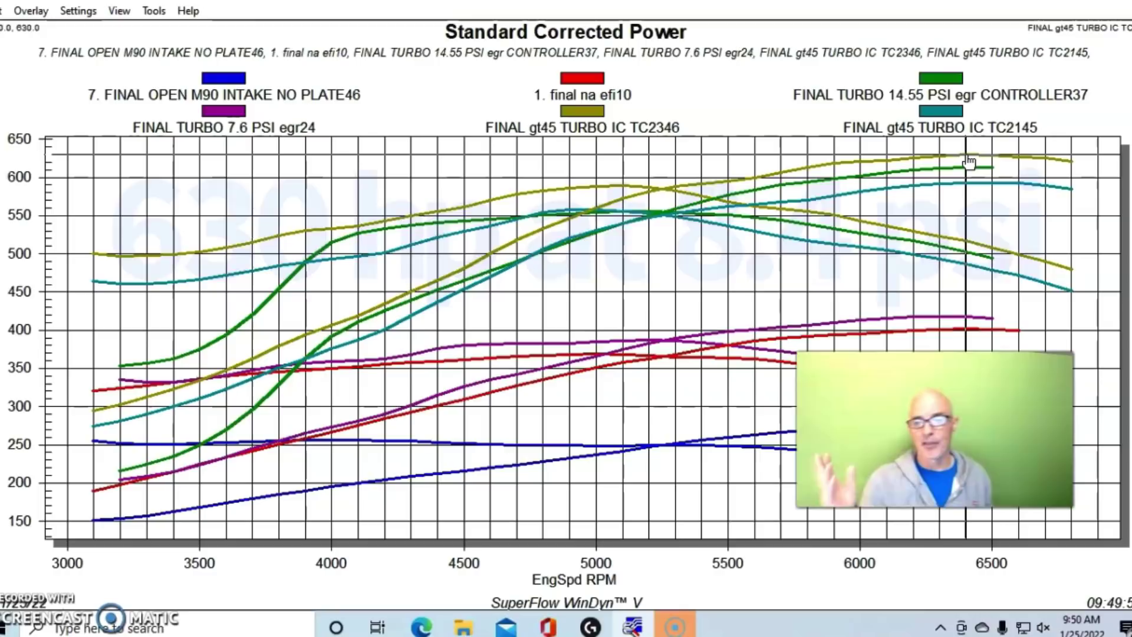
left_click(623, 186)
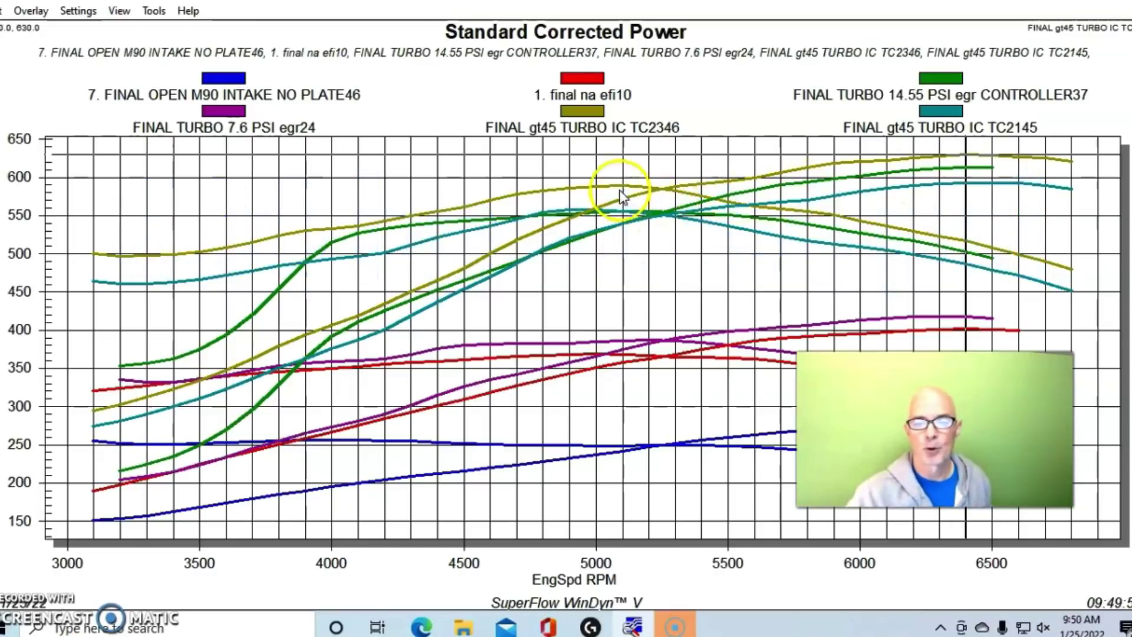